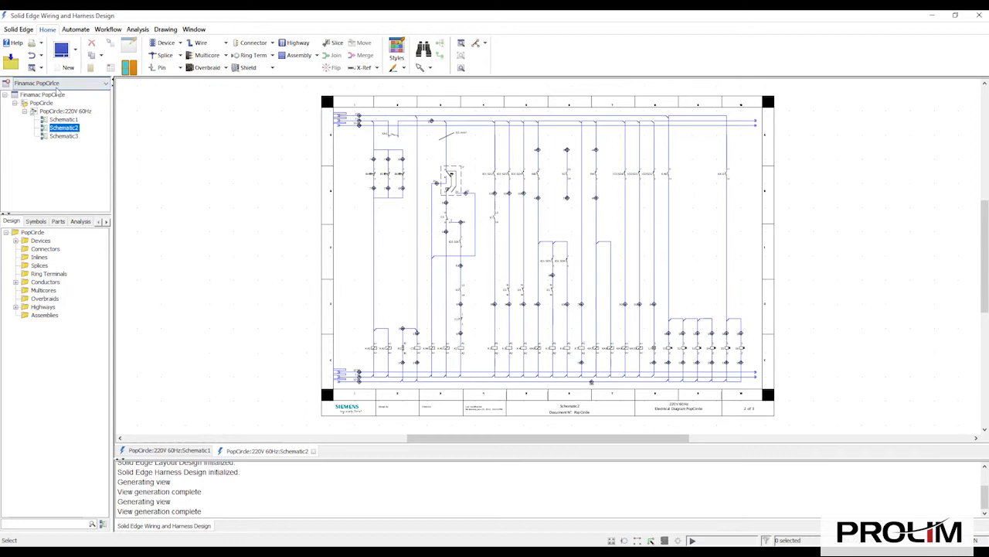
Create a new layout design with a diagram named IGA.
click(21, 29)
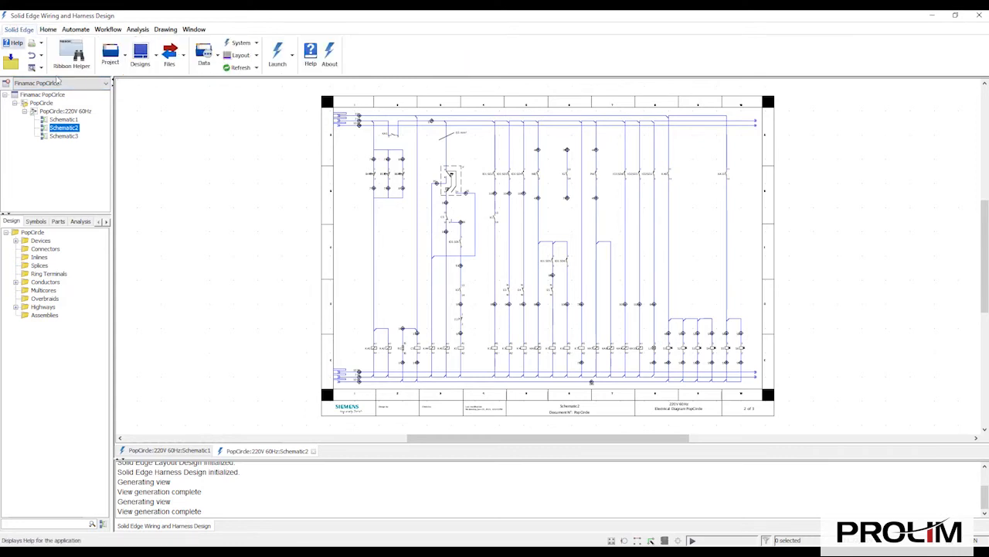
click(156, 57)
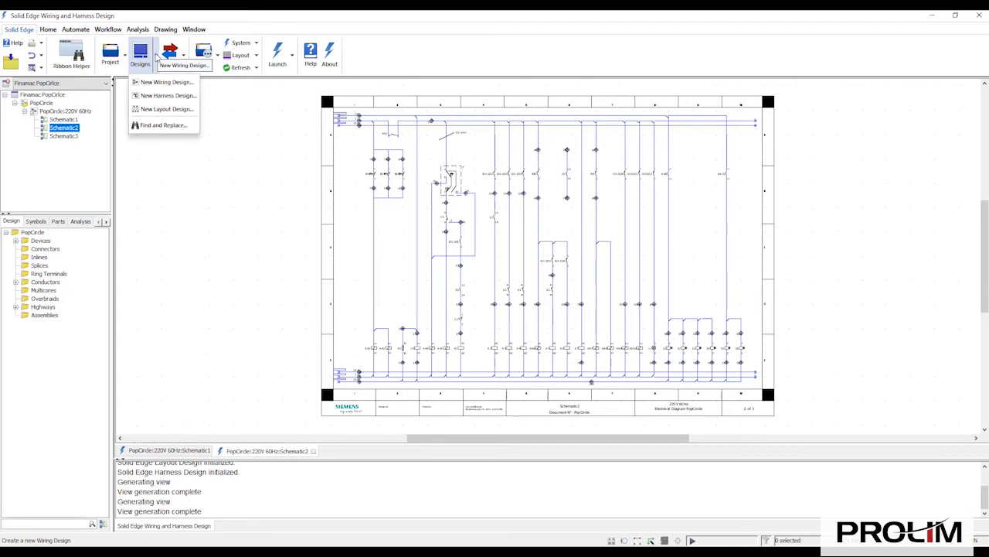
click(160, 109)
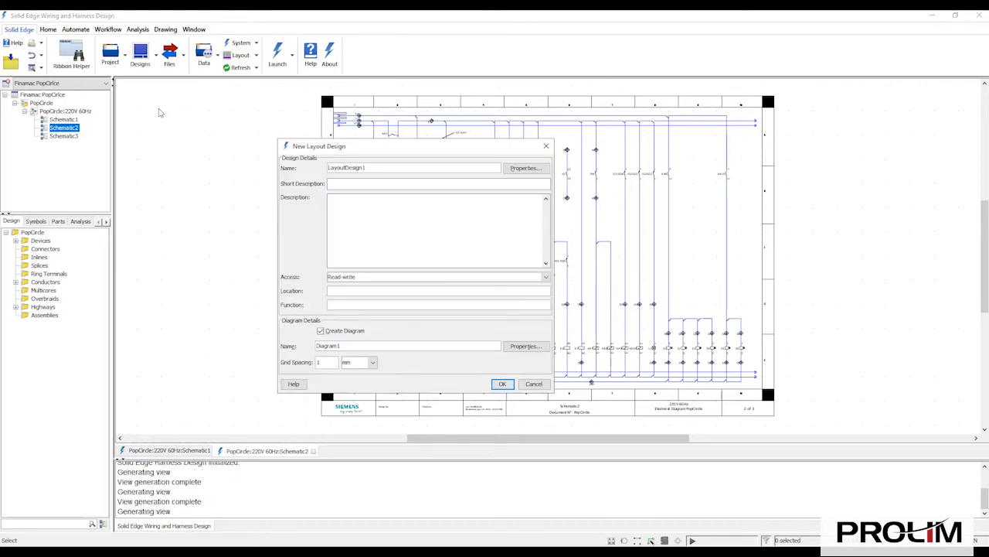
mouse_move(394, 151)
mouse_down()
mouse_move(427, 172)
mouse_move(407, 139)
mouse_up()
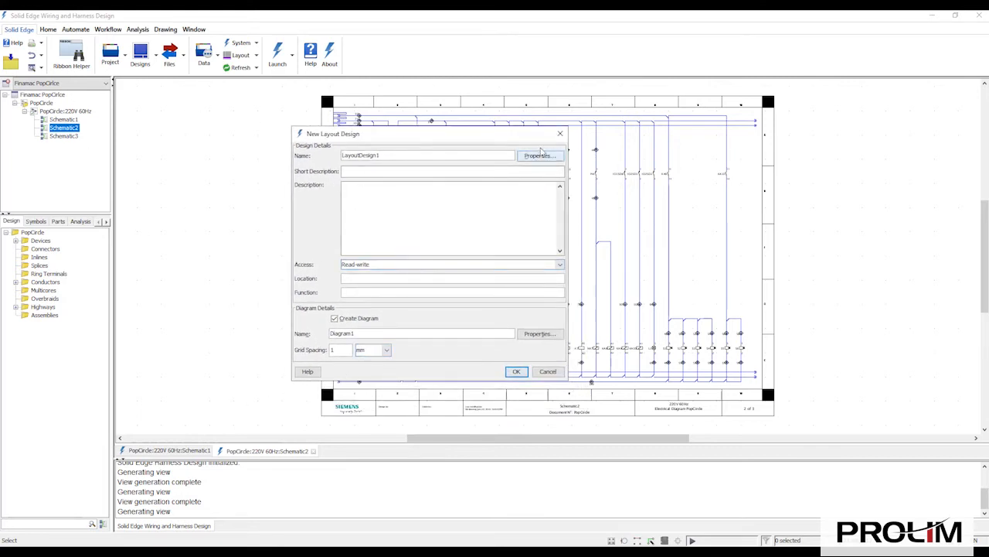
double_click(375, 334)
text(IGA)
click(516, 371)
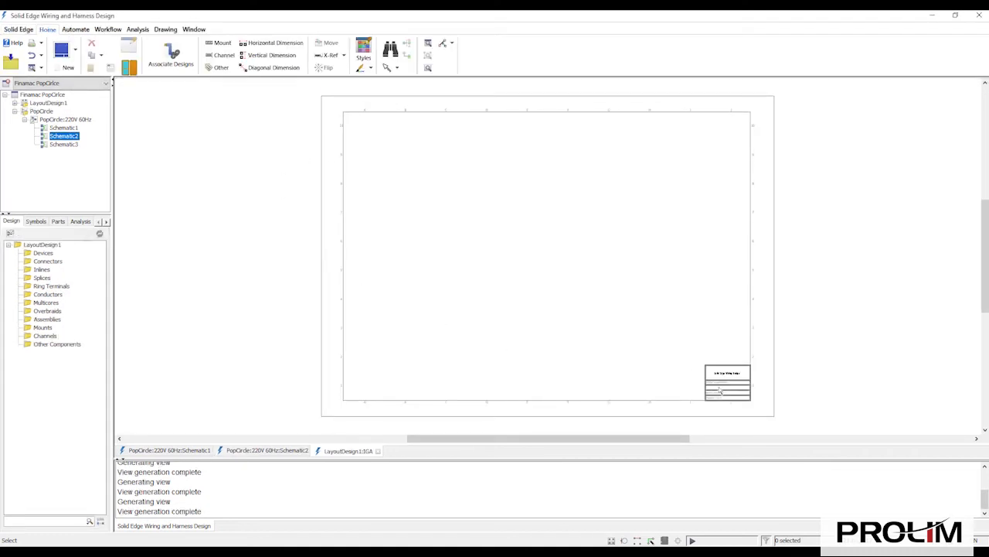
Replace the diagram's border with the Layout Border from the Finamac Popcircle folder.
scroll(705, 384, up, 4)
scroll(671, 347, down, 4)
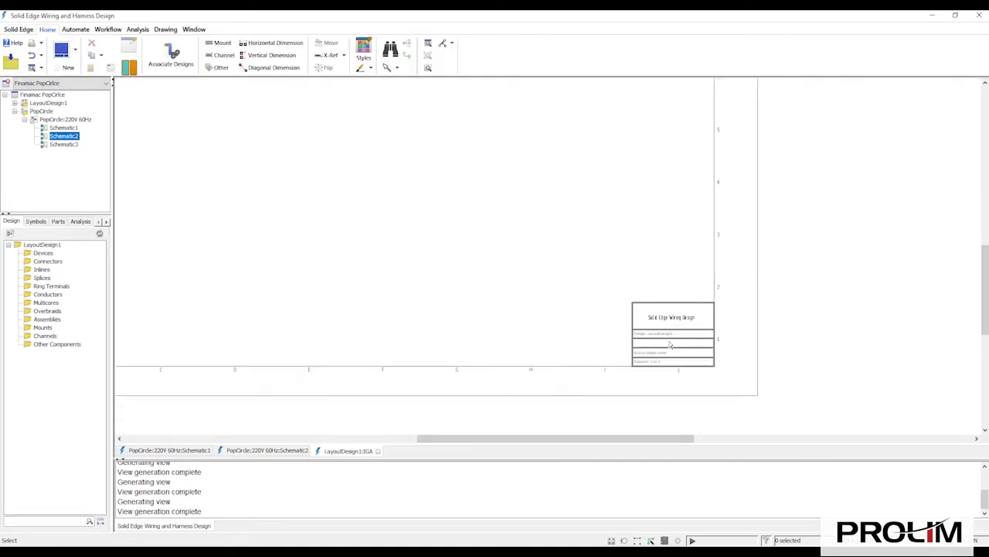
middle_drag(567, 250, 521, 208)
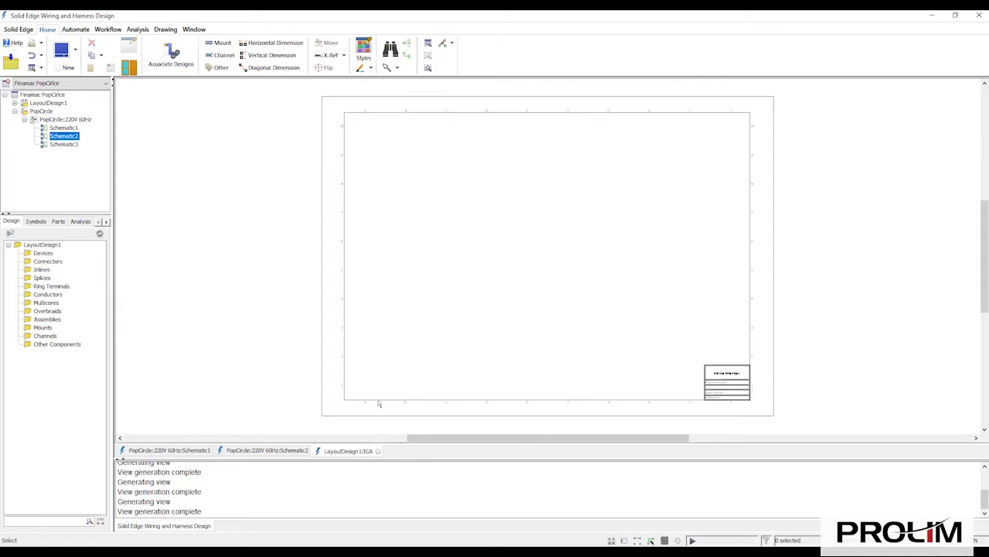
click(165, 29)
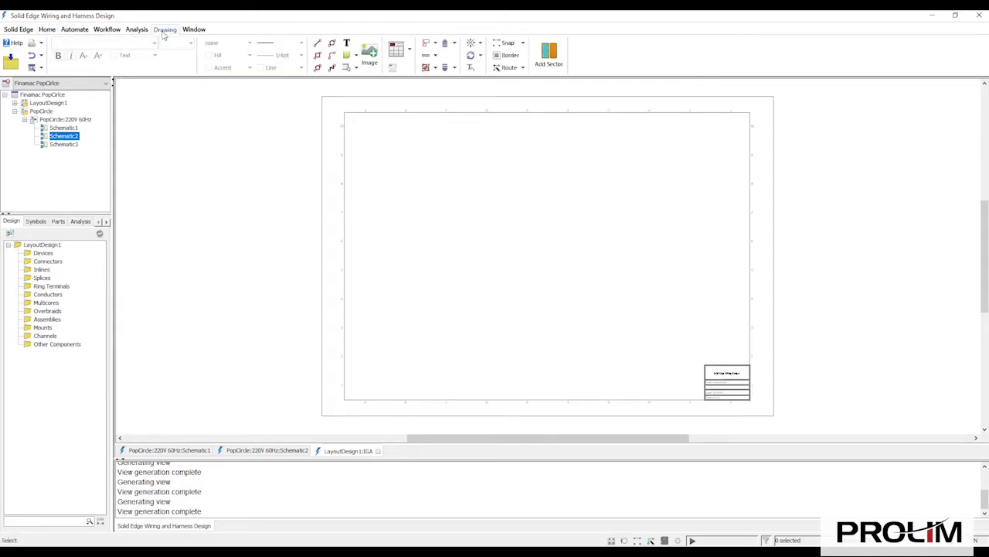
click(507, 55)
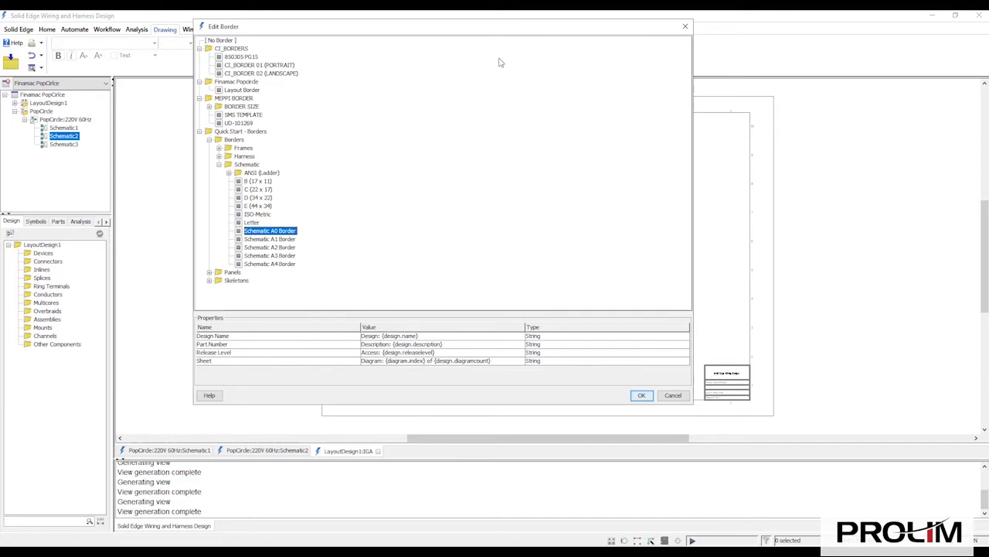
drag(419, 28, 478, 60)
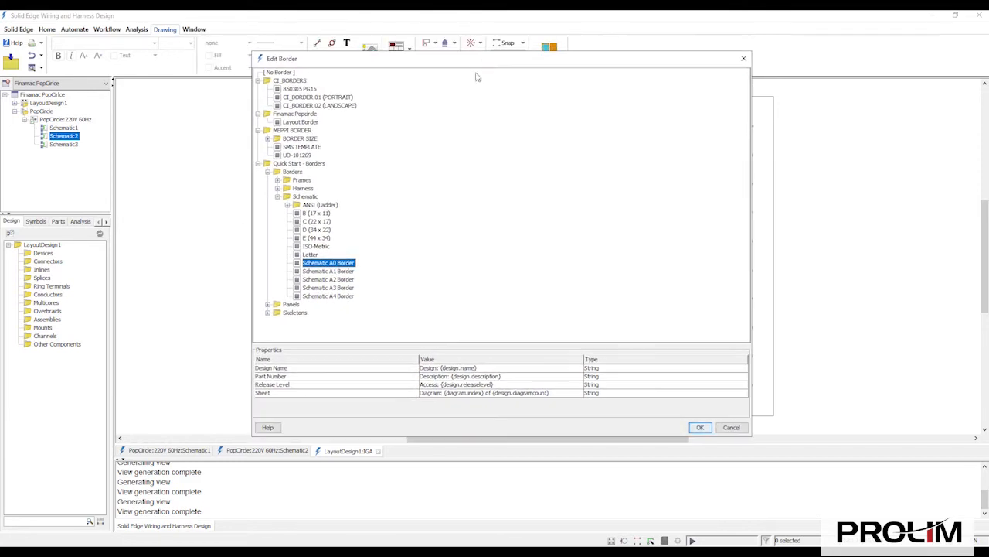
click(300, 122)
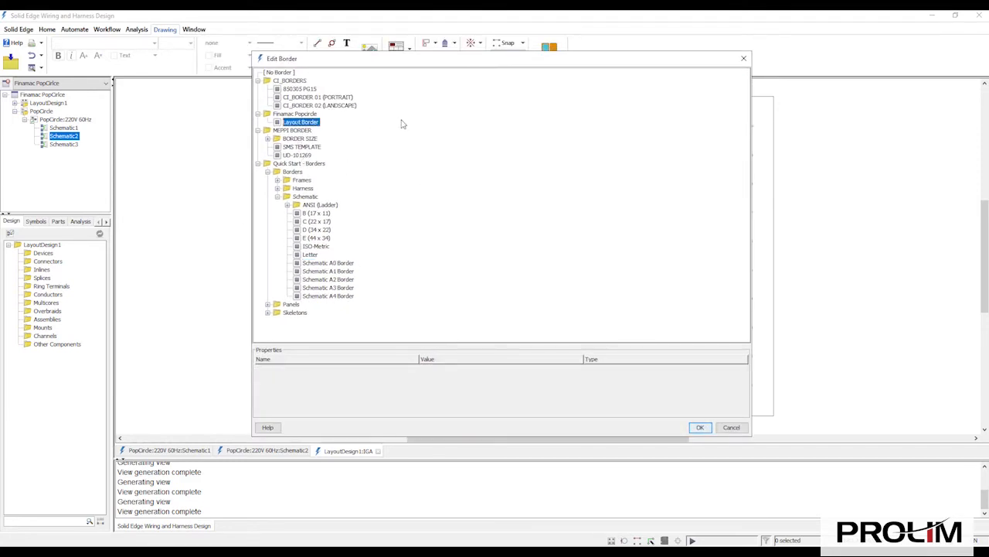
click(700, 427)
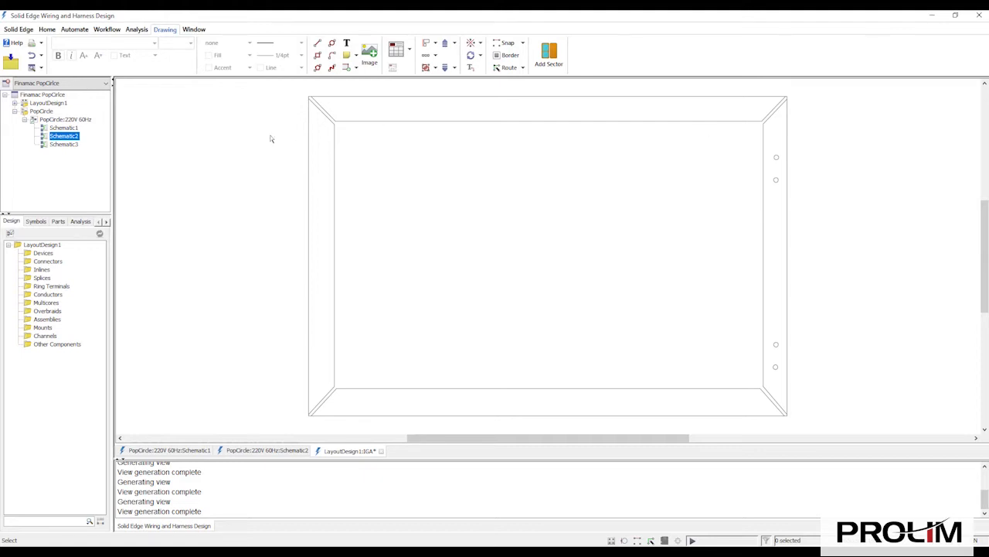
Draw an Other component about 570 by 350 mm just inside the inner frame of the layout border.
click(317, 44)
click(47, 30)
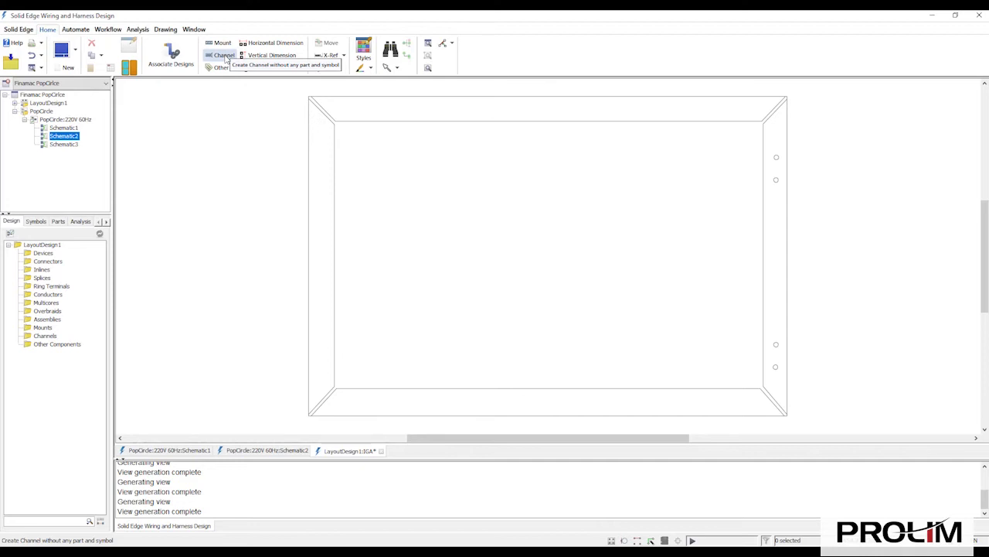
click(224, 55)
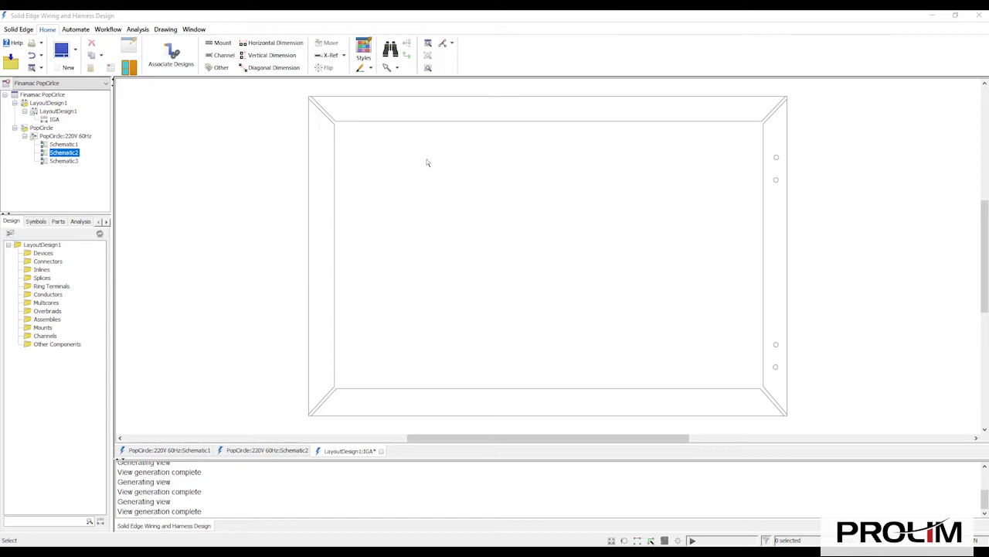
click(220, 68)
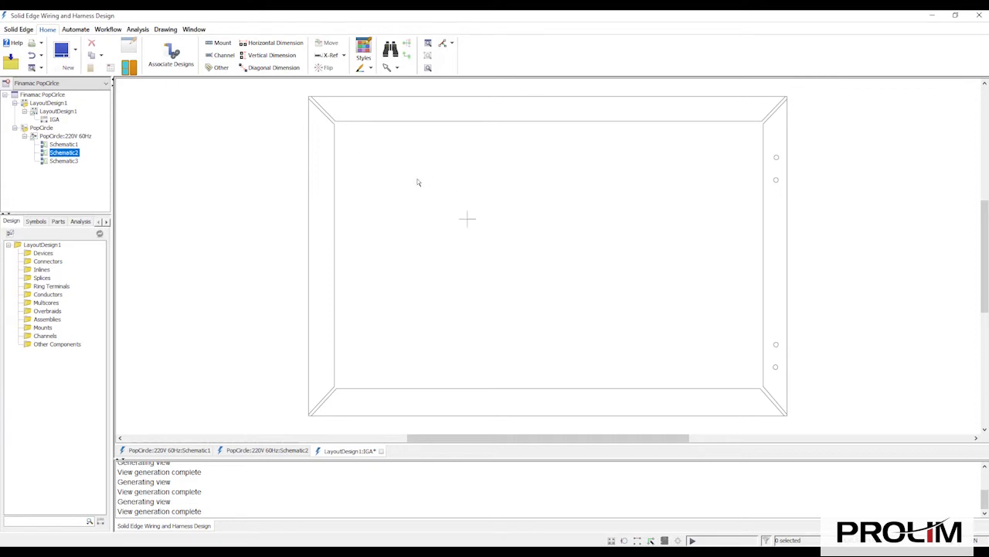
click(339, 125)
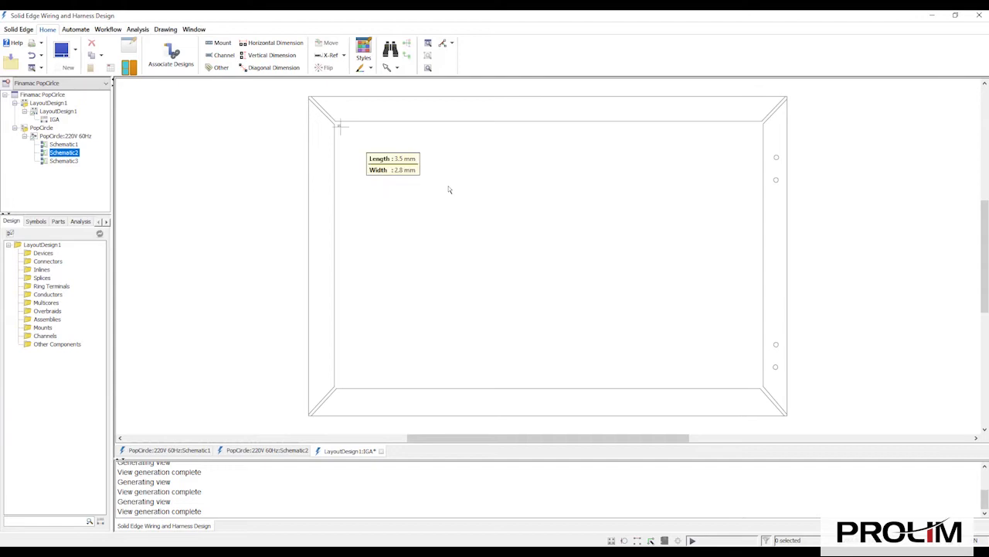
click(759, 386)
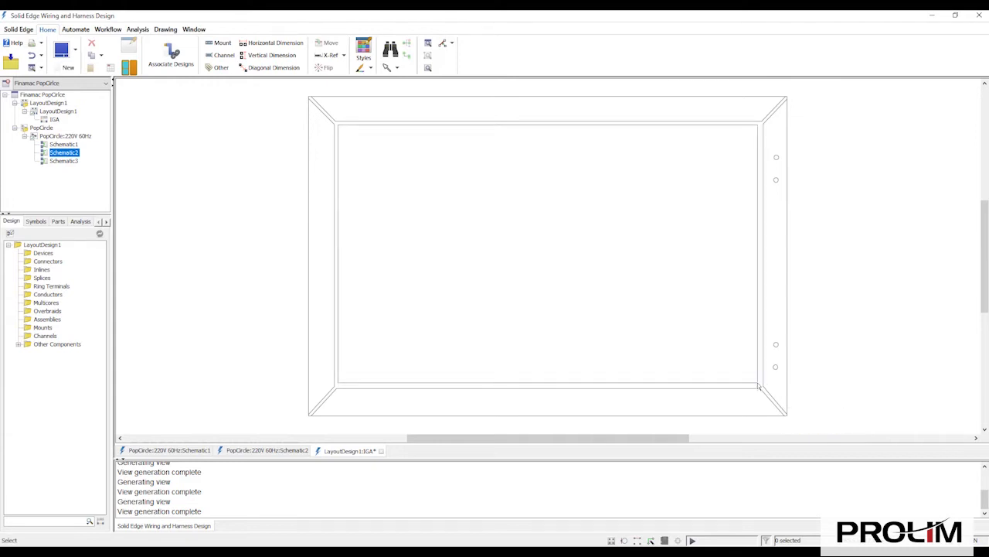
Set the type of the new rectangular component to Backplate in its properties.
right_click(354, 130)
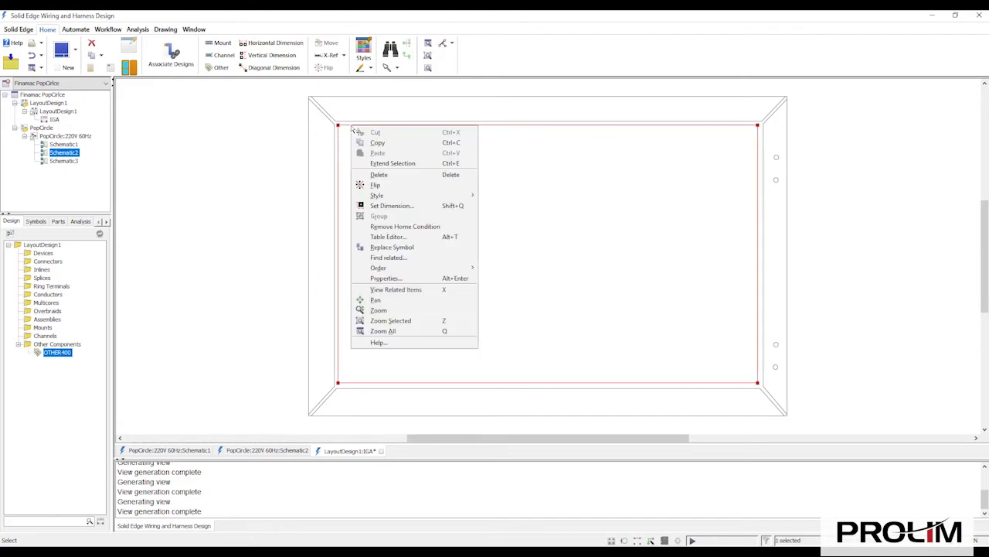
click(391, 279)
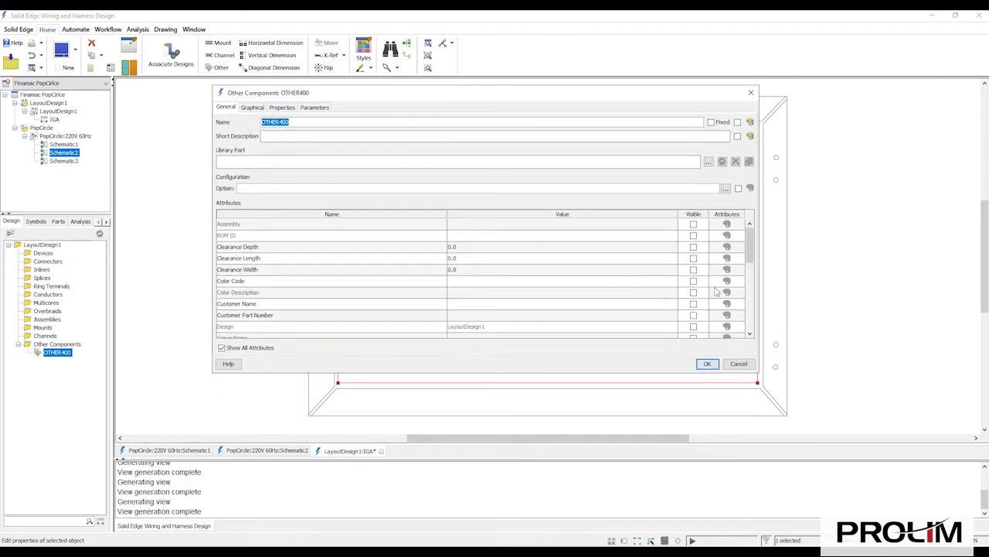
drag(750, 243, 748, 319)
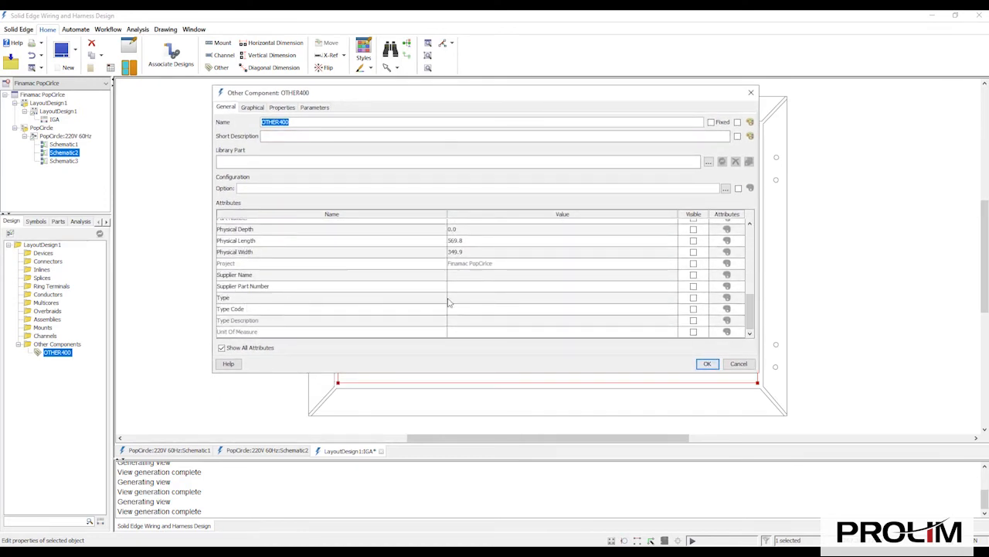
click(482, 300)
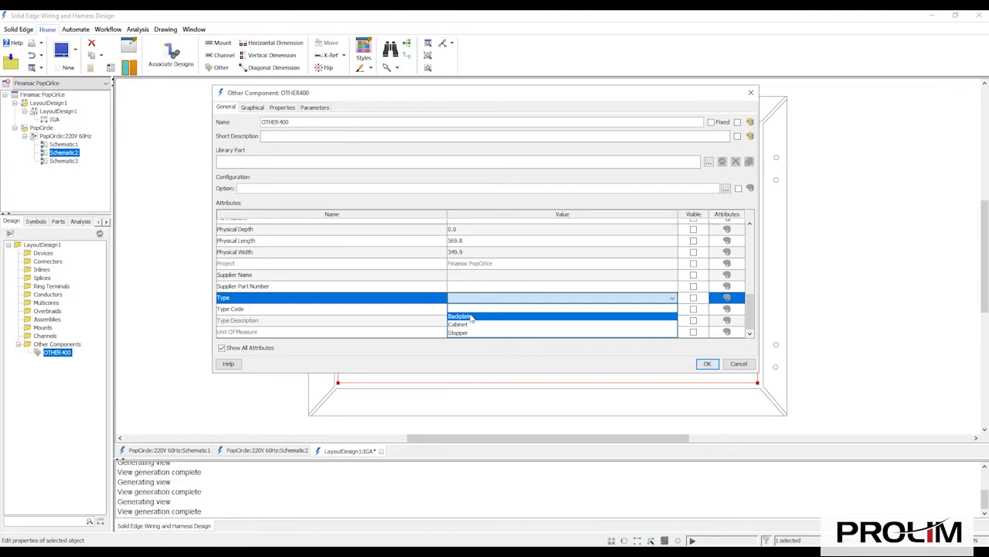
click(470, 317)
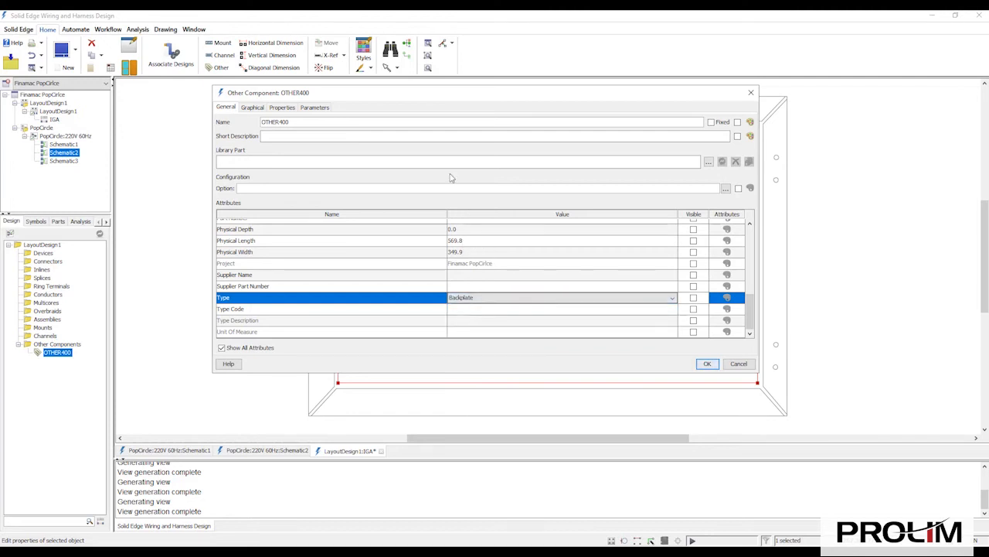
Set the component's physical length to 575 and its physical width to 350, and apply the properties.
click(468, 241)
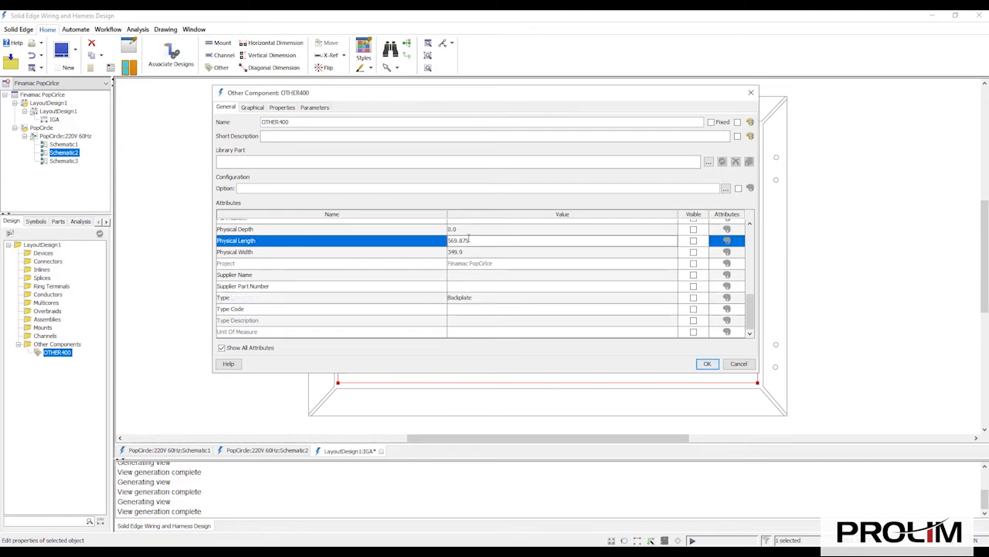
drag(470, 241, 431, 243)
text(575)
click(463, 252)
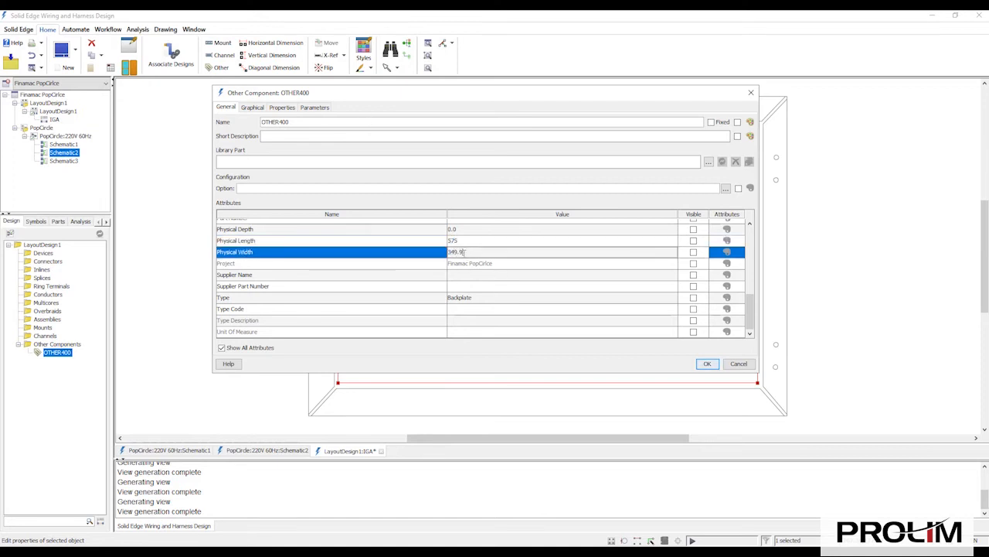
drag(463, 252, 441, 253)
text(350)
click(708, 363)
Change the backplate component's primary color to Brown in its graphical properties.
right_click(492, 384)
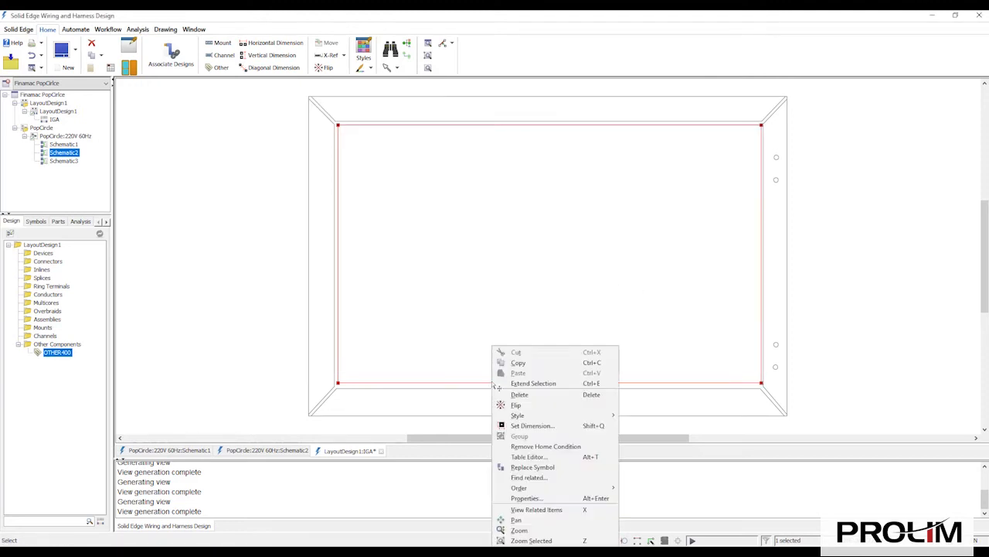
click(528, 499)
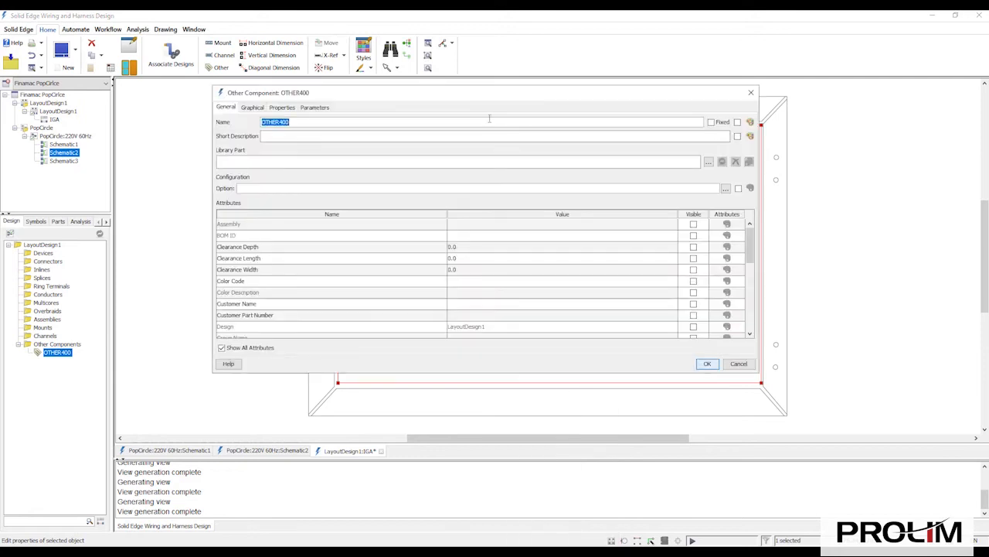
click(319, 108)
click(283, 108)
click(252, 108)
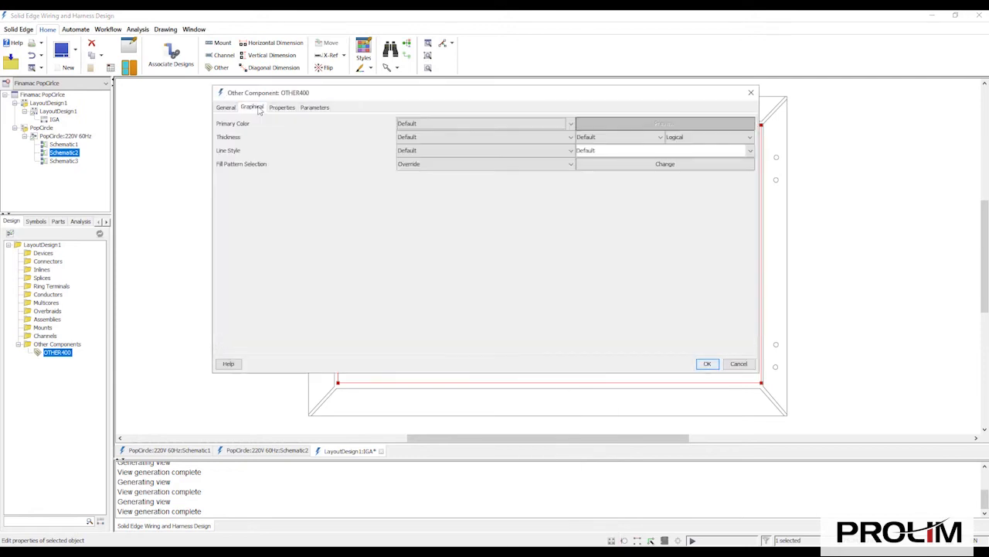
click(544, 128)
click(599, 114)
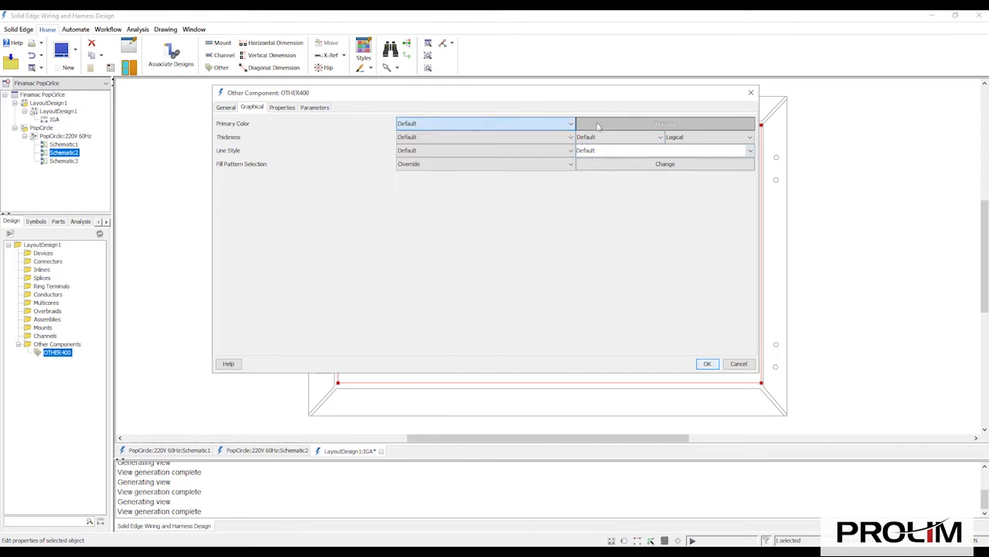
click(541, 125)
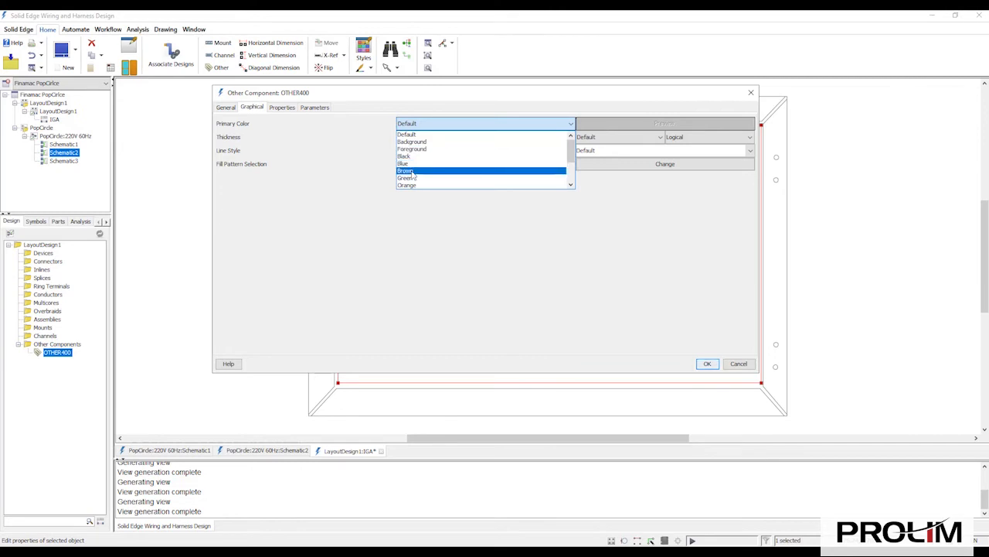
click(421, 171)
click(708, 364)
click(882, 344)
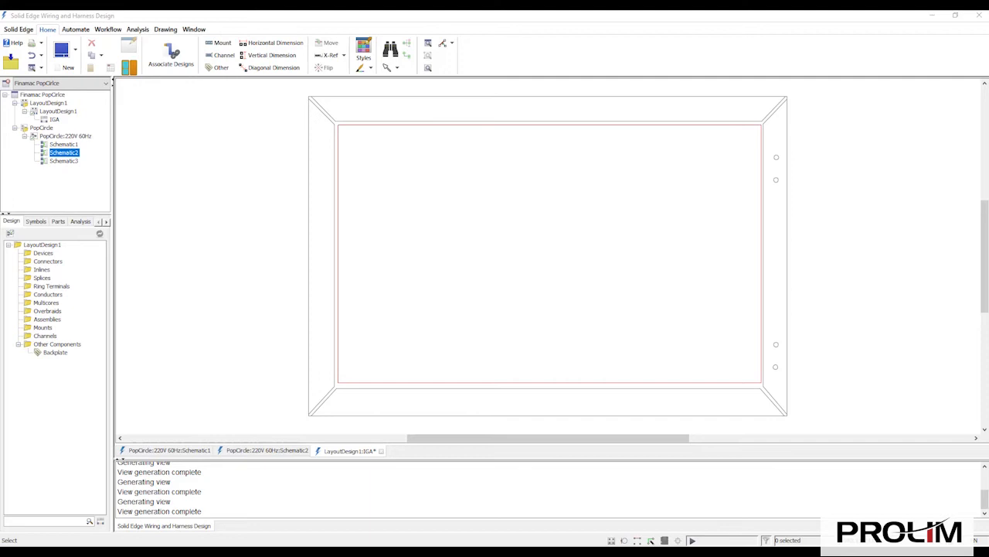
Draw a horizontal channel about 40 mm wide across the backplate and position it just inside the backplate's upper edge.
click(223, 56)
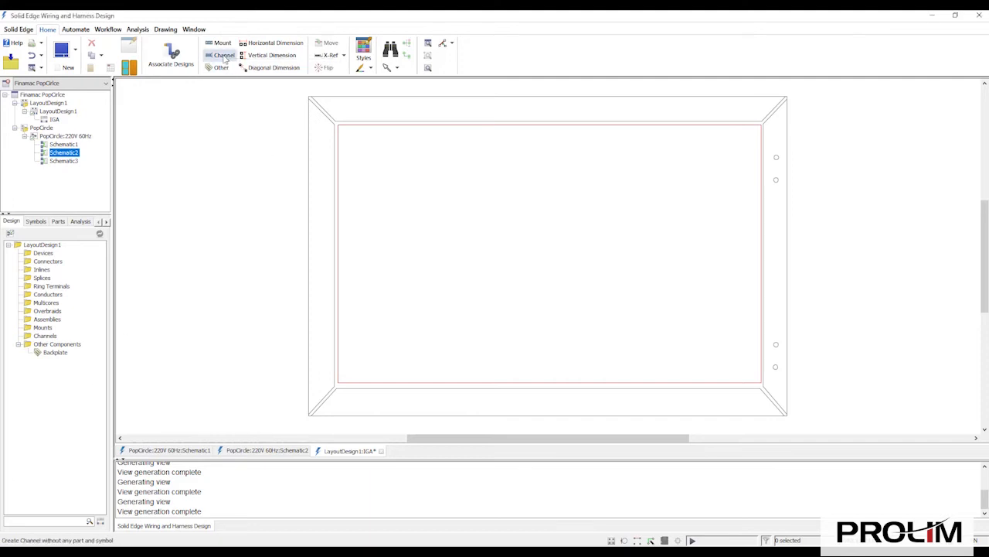
click(347, 138)
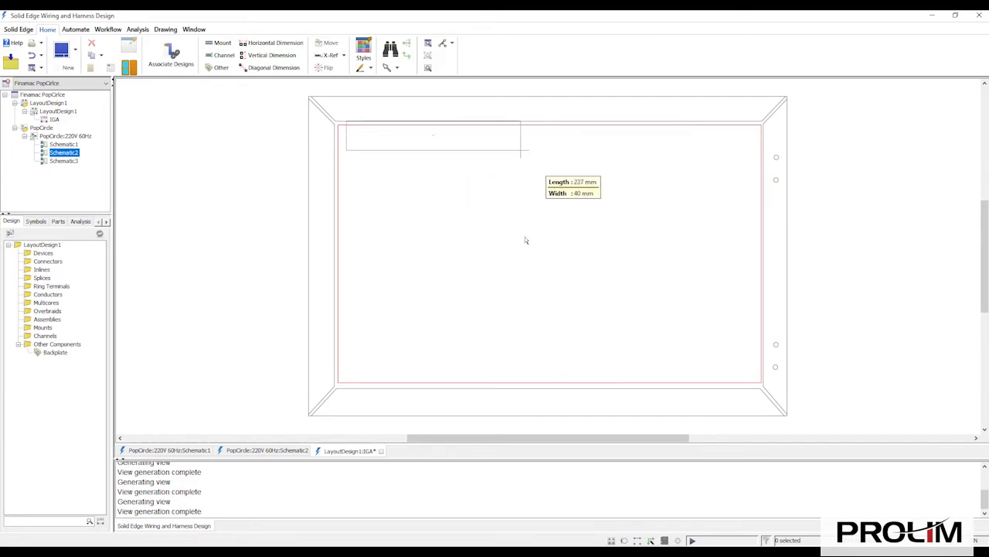
click(747, 156)
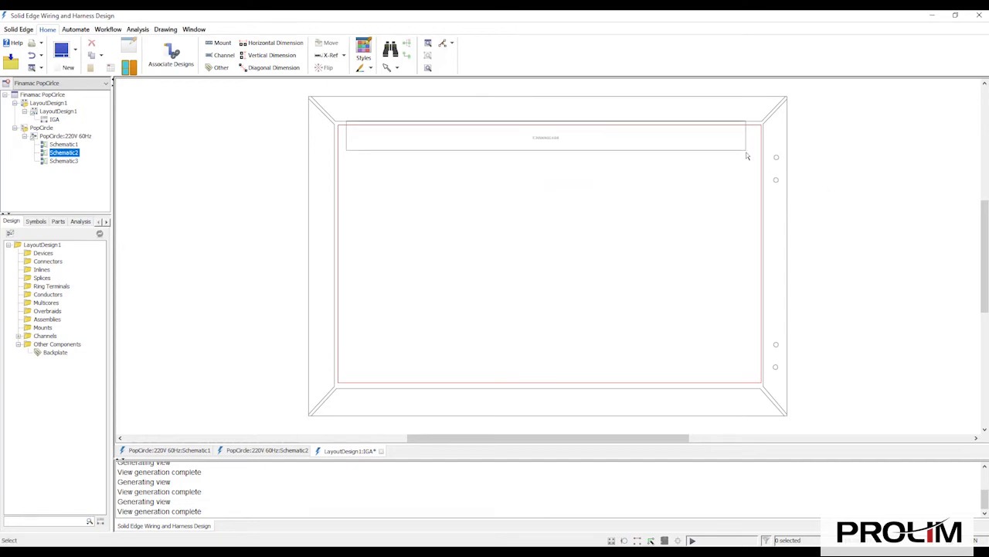
click(696, 157)
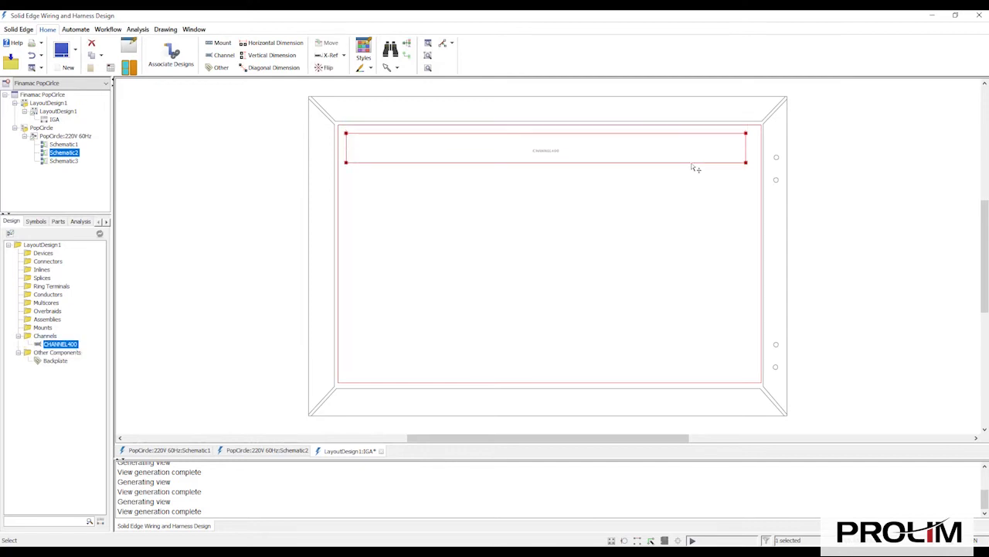
Rename the upper horizontal channel to Channel 1, choose the type channel-40x40, and apply the properties.
right_click(407, 167)
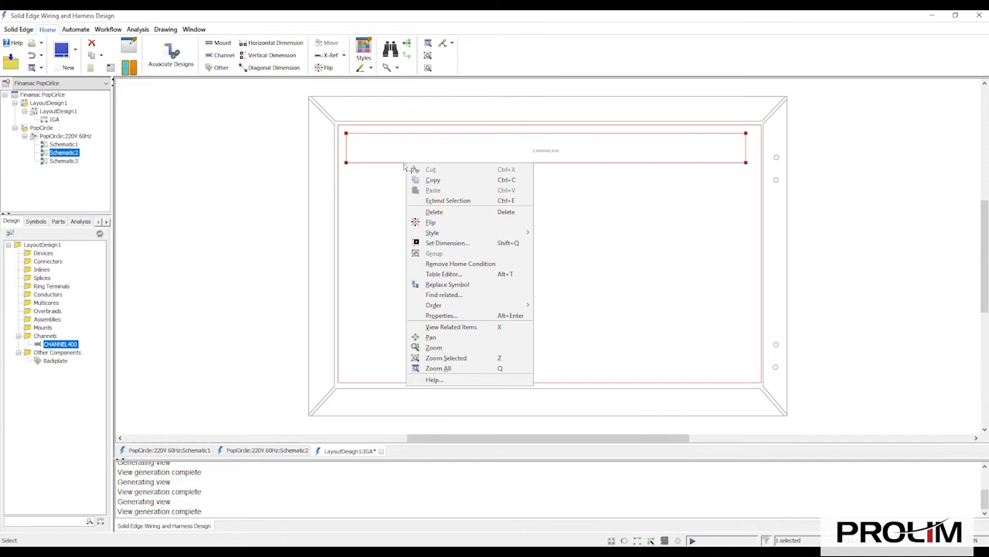
click(446, 317)
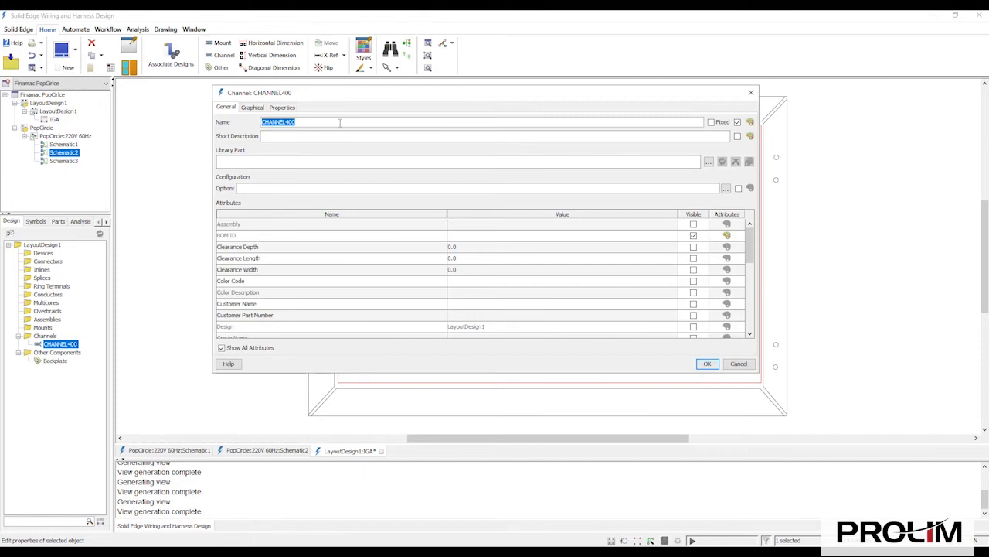
text(R)
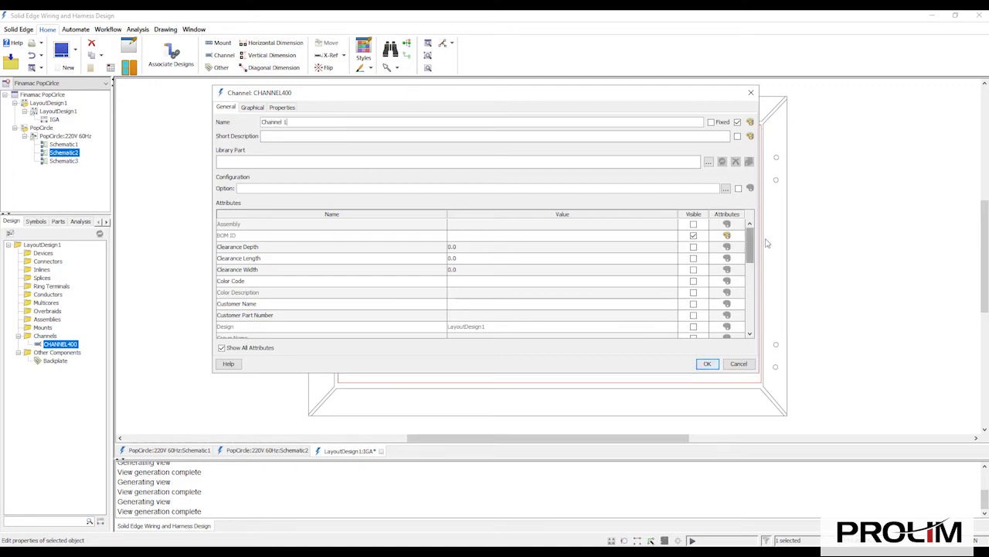
drag(751, 244, 749, 310)
click(499, 299)
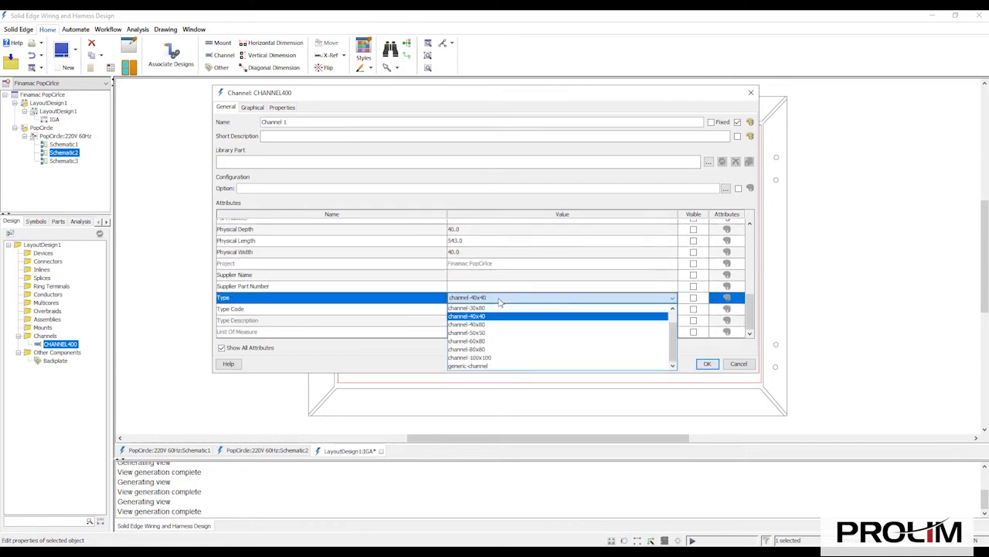
click(462, 317)
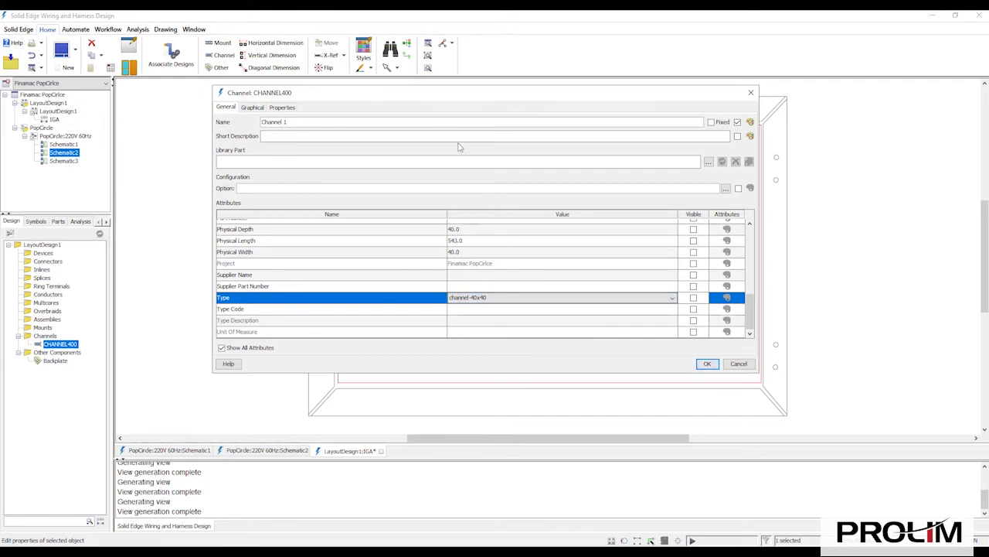
drag(443, 97, 472, 119)
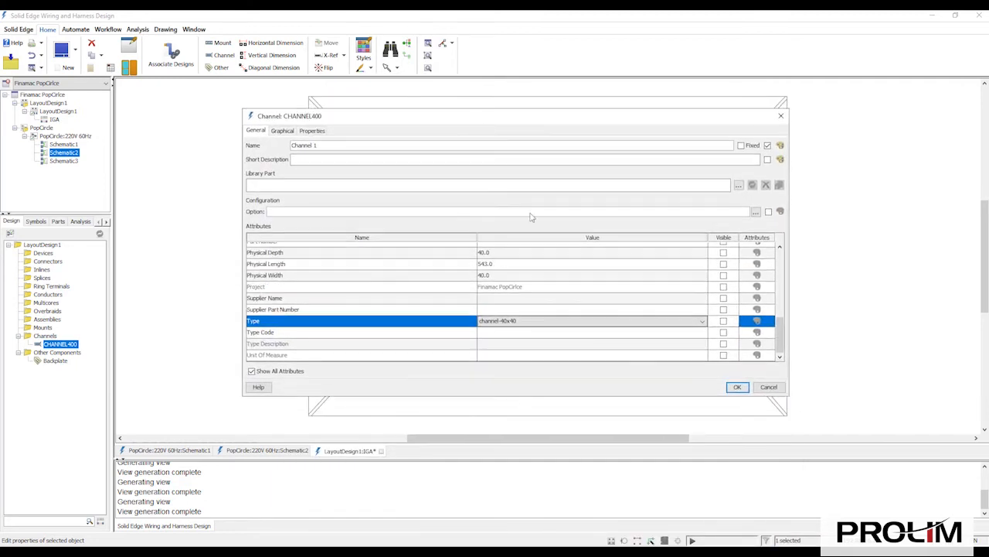
click(741, 388)
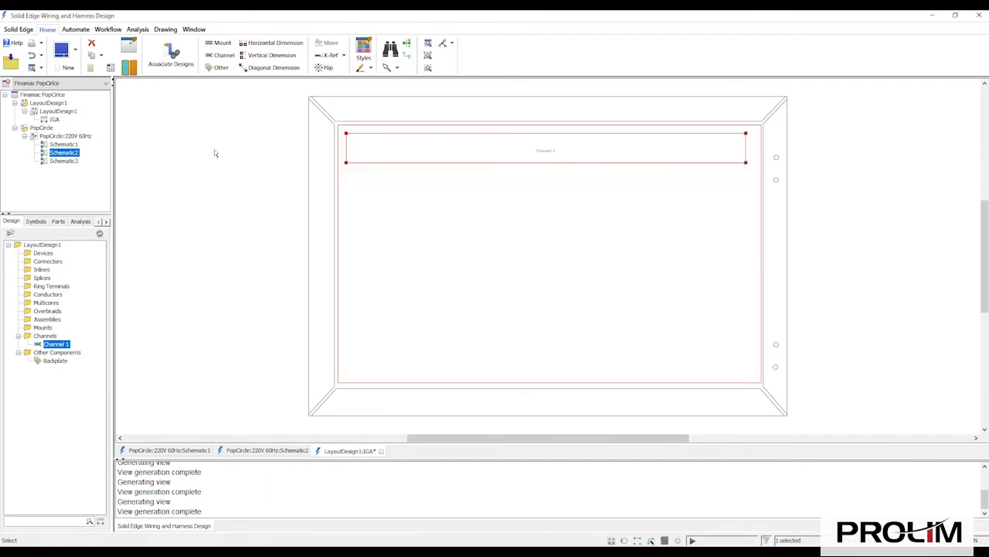
click(215, 153)
Draw a vertical channel about 130 mm long and 40 mm wide below Channel 1, flush with its left end.
click(221, 56)
click(384, 163)
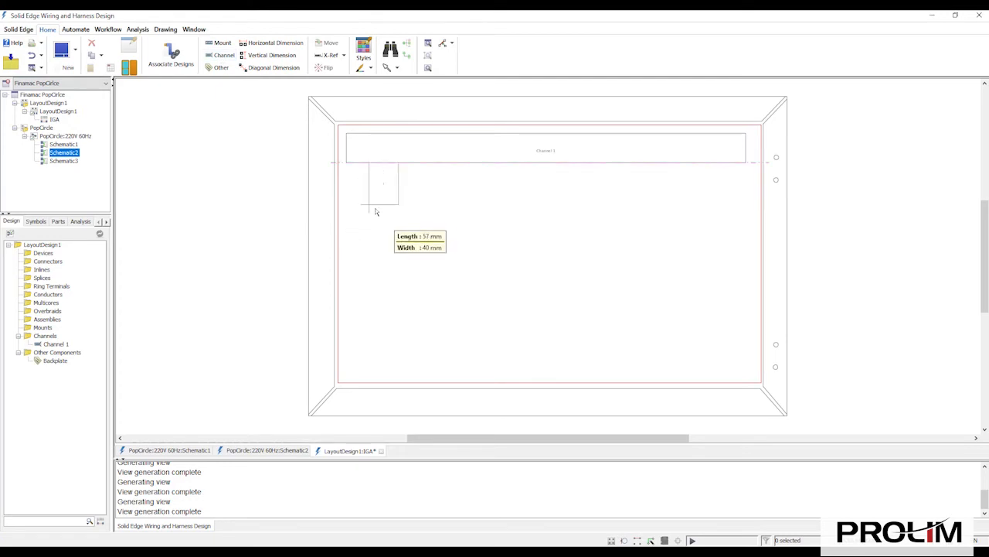
click(382, 262)
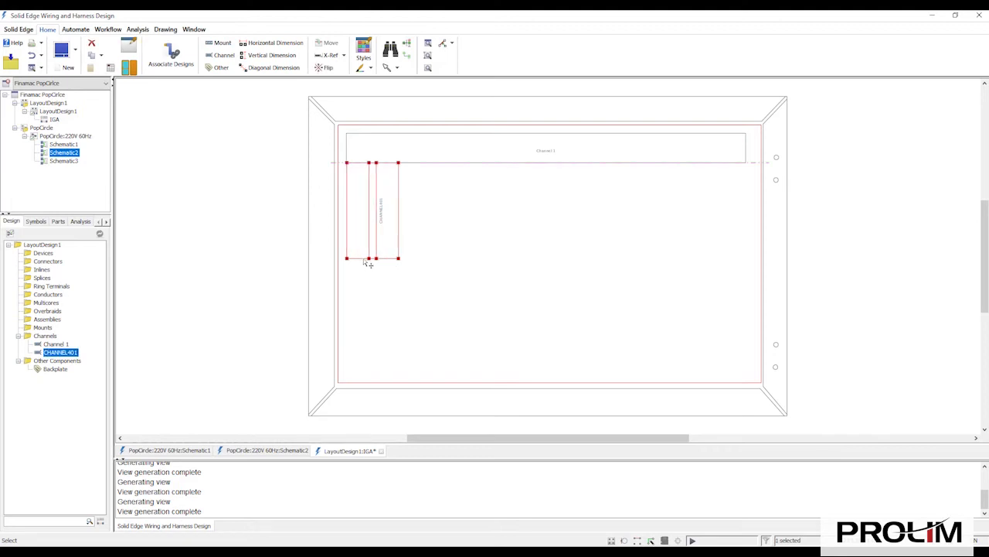
Rename the vertical channel to Channel 2, keep channel-40x40 as its type, and apply the properties.
right_click(365, 260)
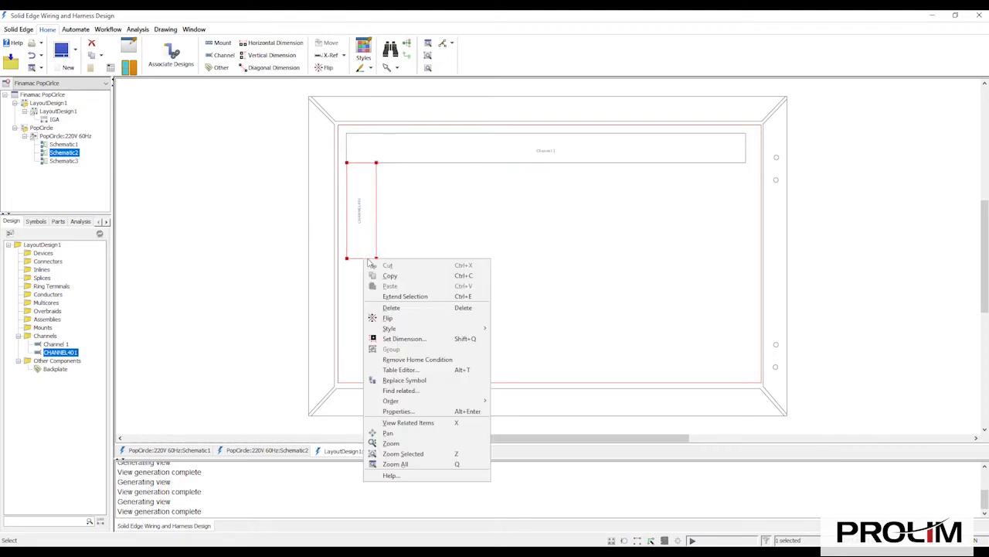
click(398, 411)
text(Cha)
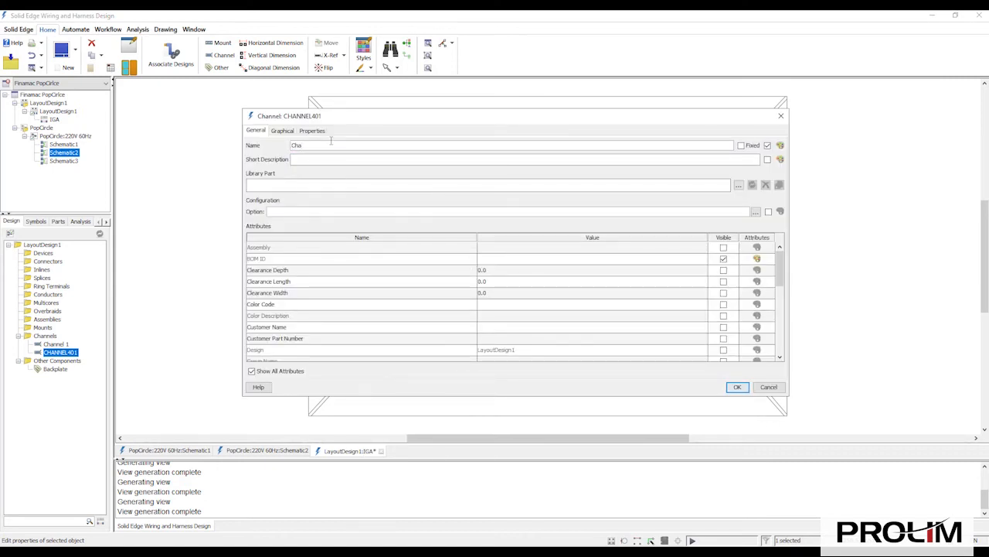
text(nnel 2)
scroll(499, 298, down, 5)
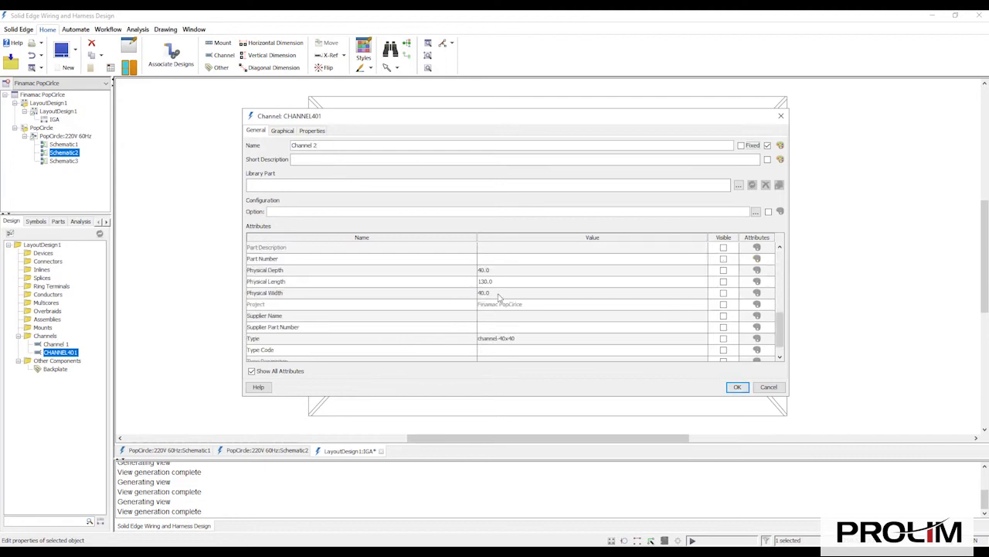
scroll(498, 295, down, 1)
click(518, 322)
click(519, 322)
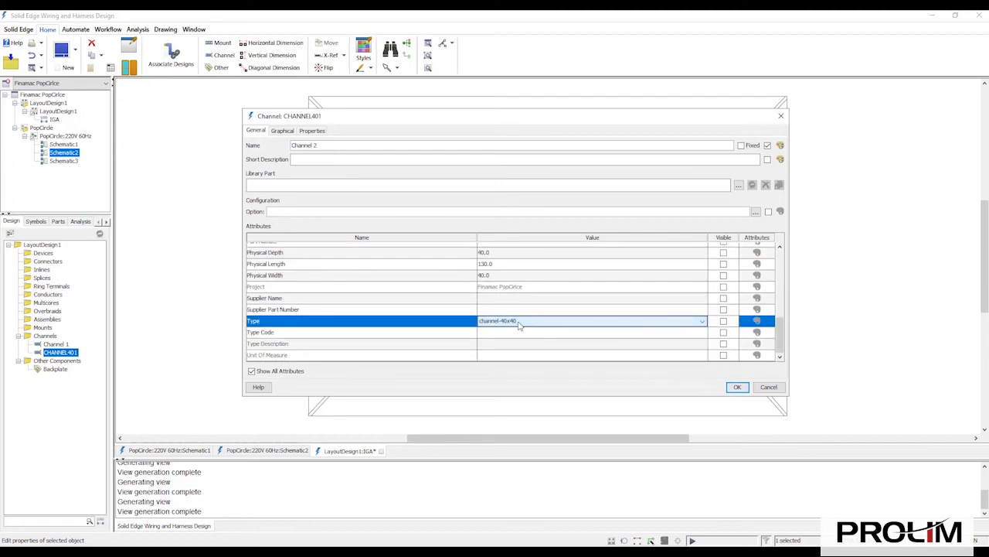
click(737, 387)
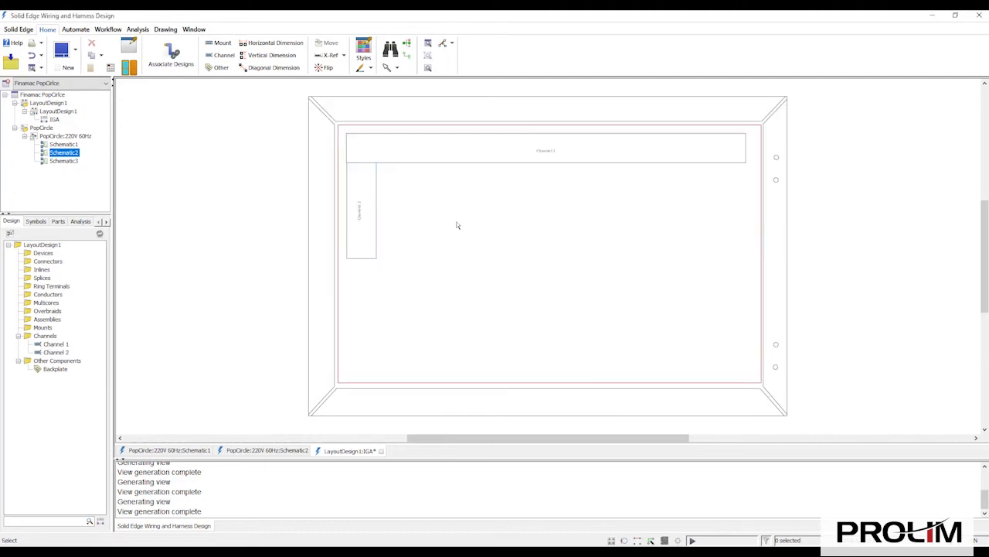
Copy Channel 1 and place the duplicate directly beneath Channel 2, aligned with its left edge.
click(475, 163)
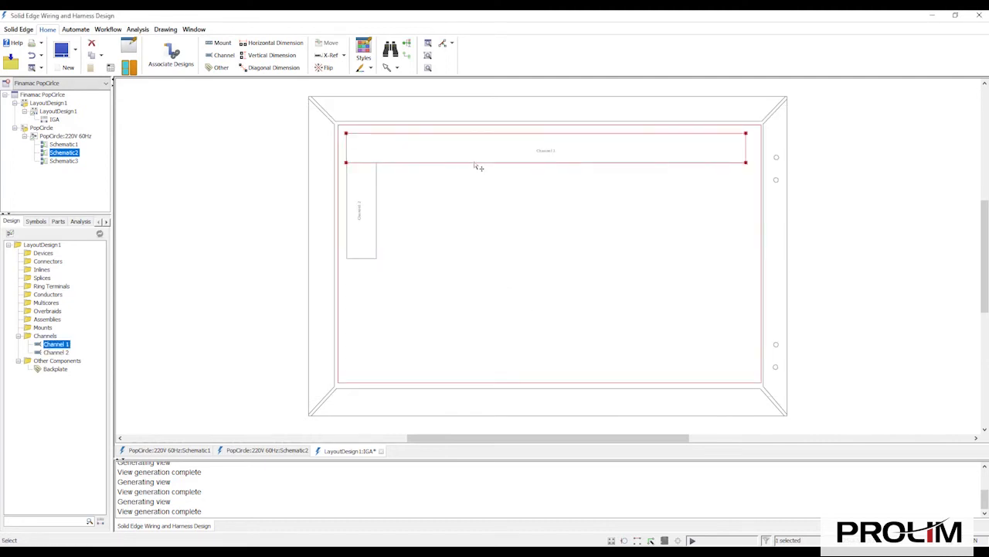
ctrl+drag(474, 163, 477, 292)
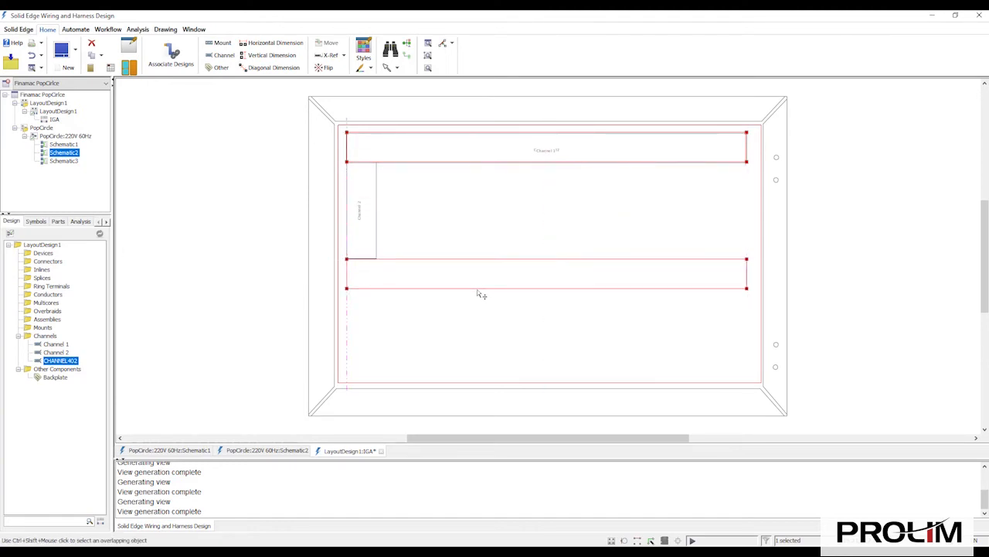
click(472, 319)
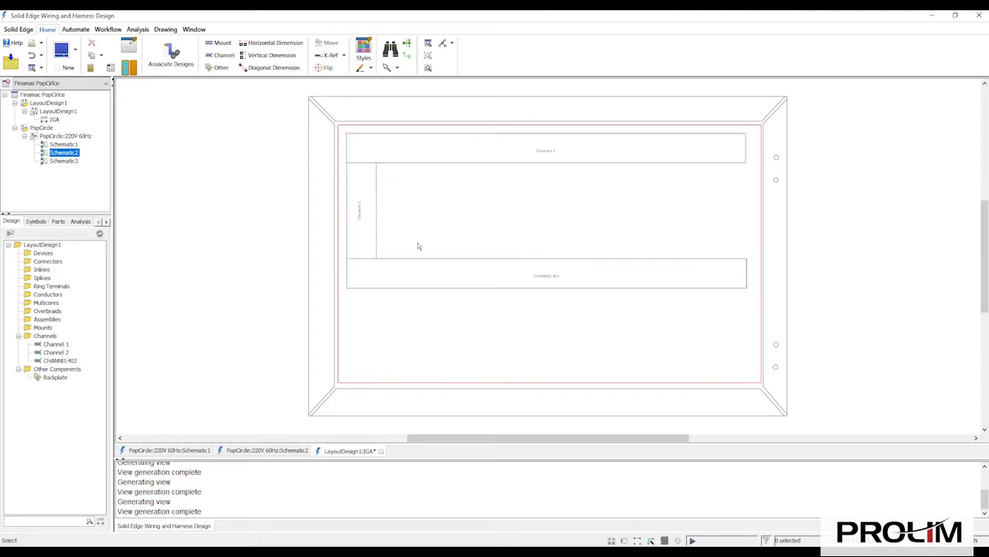
Rename the copied horizontal channel to Channel 3 in its properties.
click(487, 264)
right_click(487, 260)
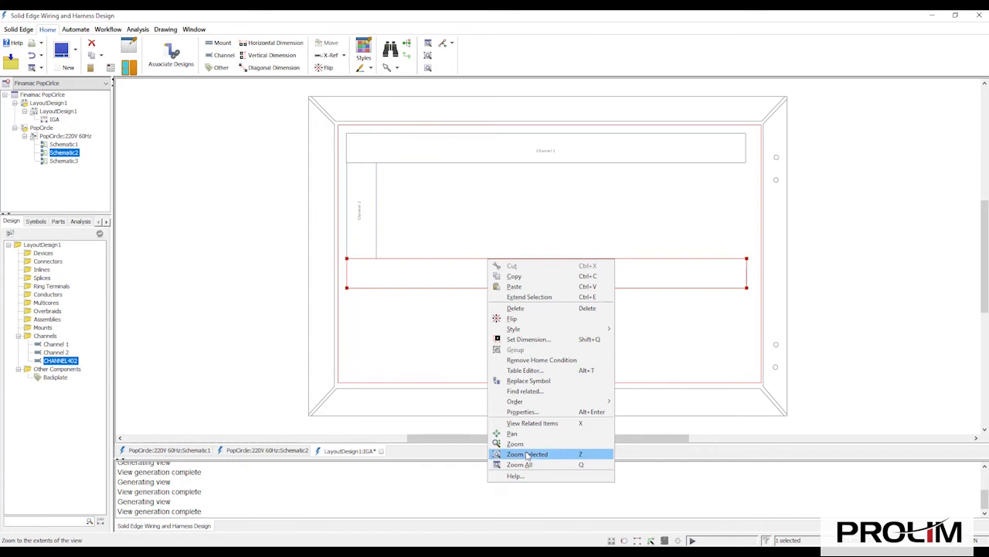
click(528, 412)
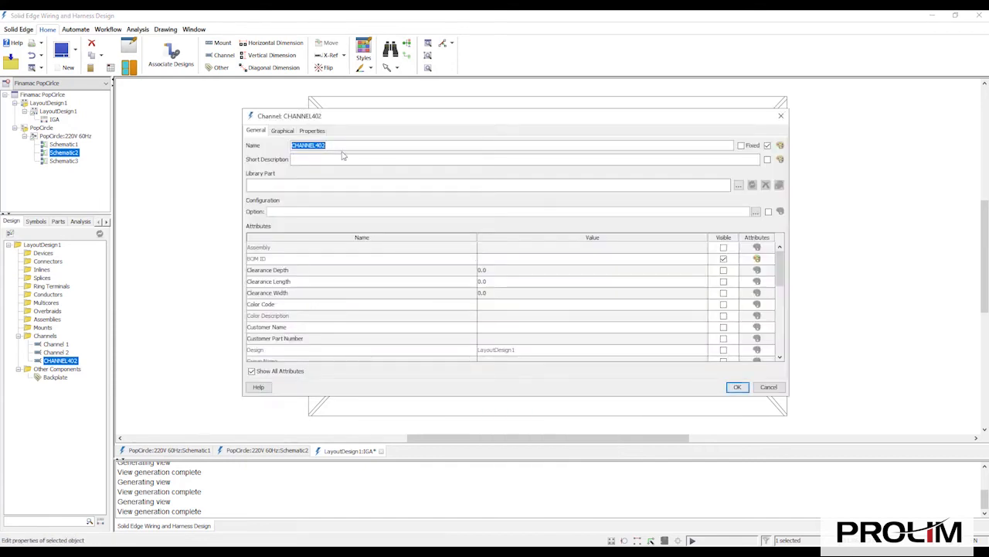
text(Che)
text(nnel )
text(3)
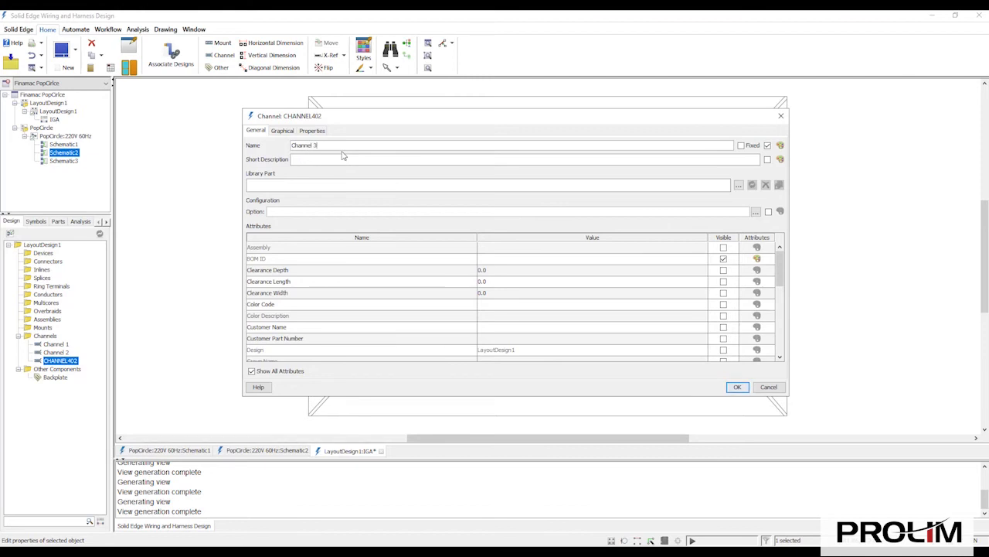
click(736, 387)
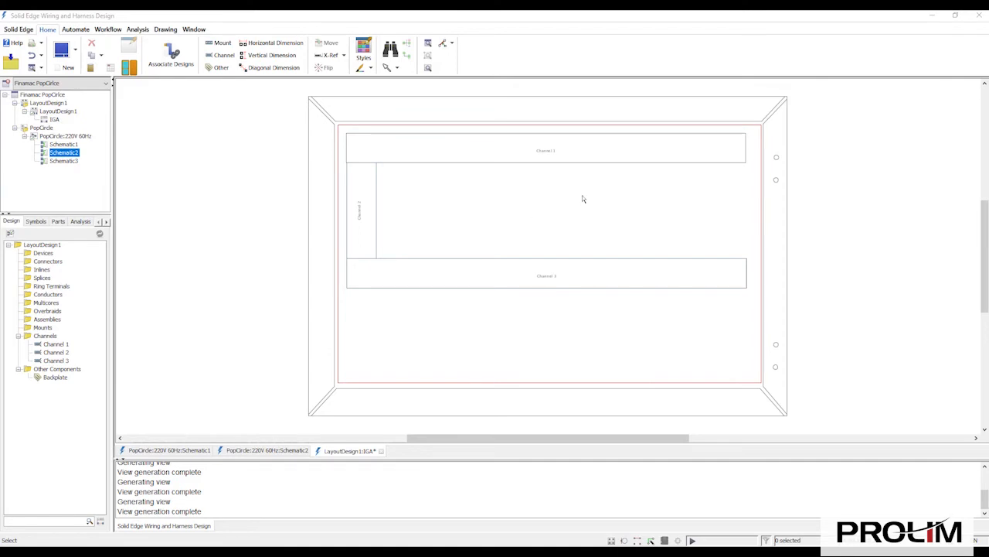
Draw a horizontal mount about 425 mm long and 35 mm wide and position it between Channel 1 and Channel 3.
click(220, 45)
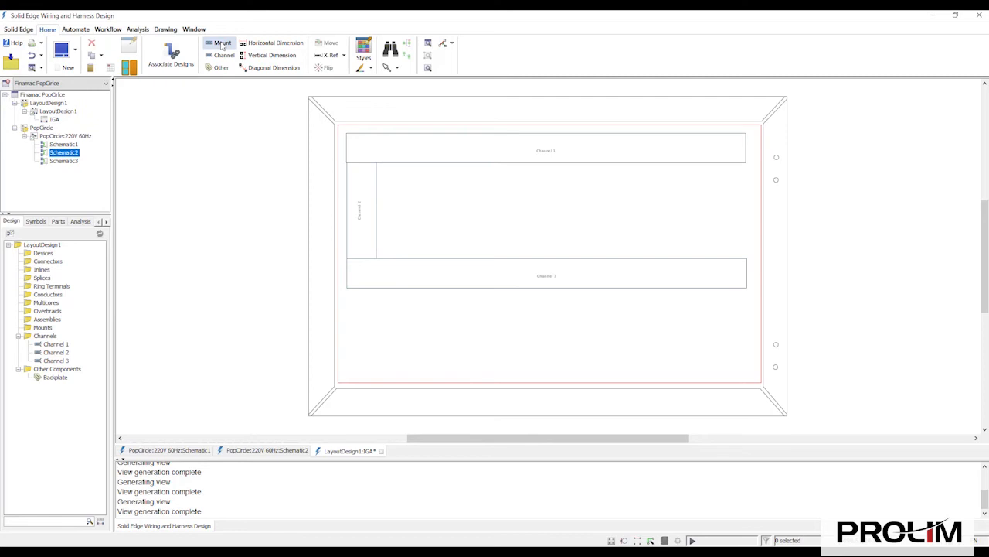
click(417, 209)
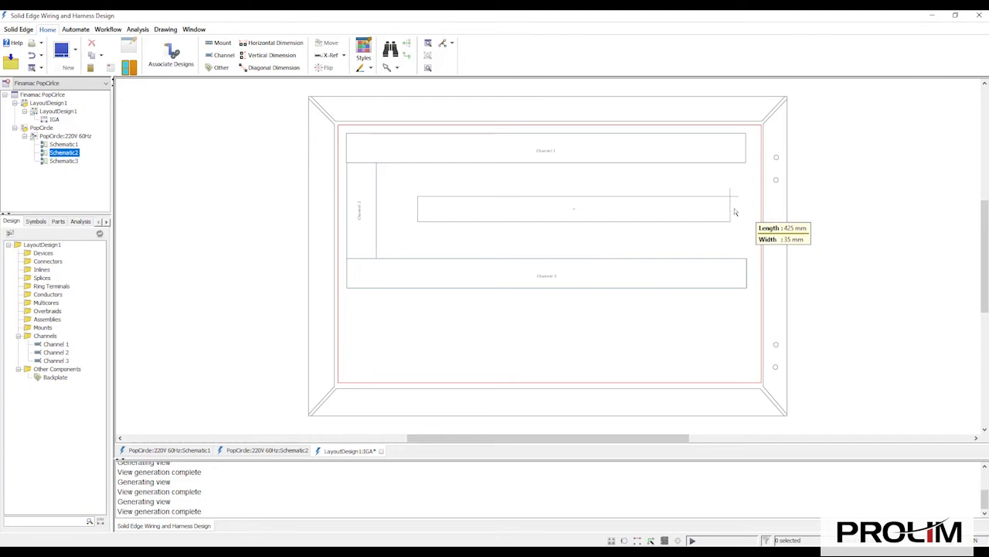
click(733, 215)
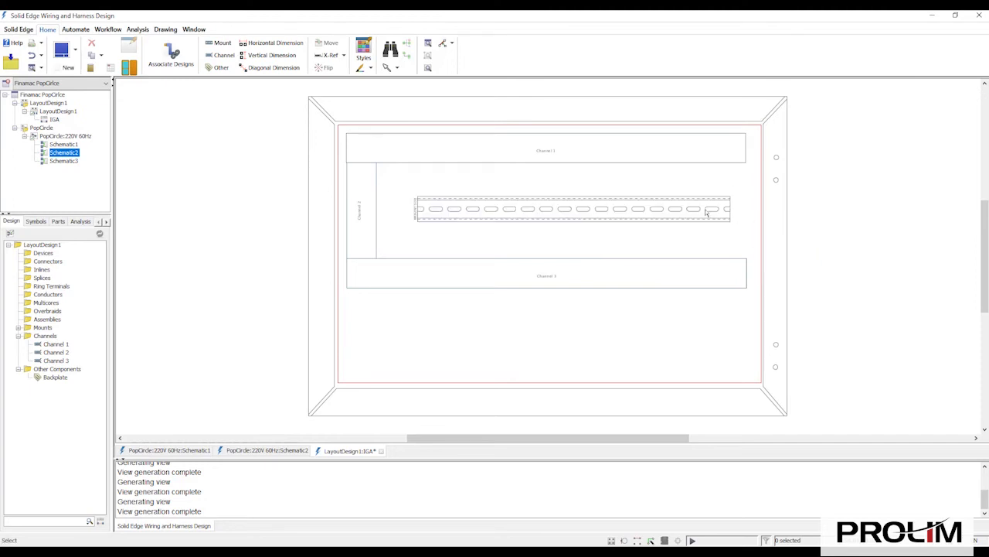
click(501, 222)
drag(500, 227, 490, 223)
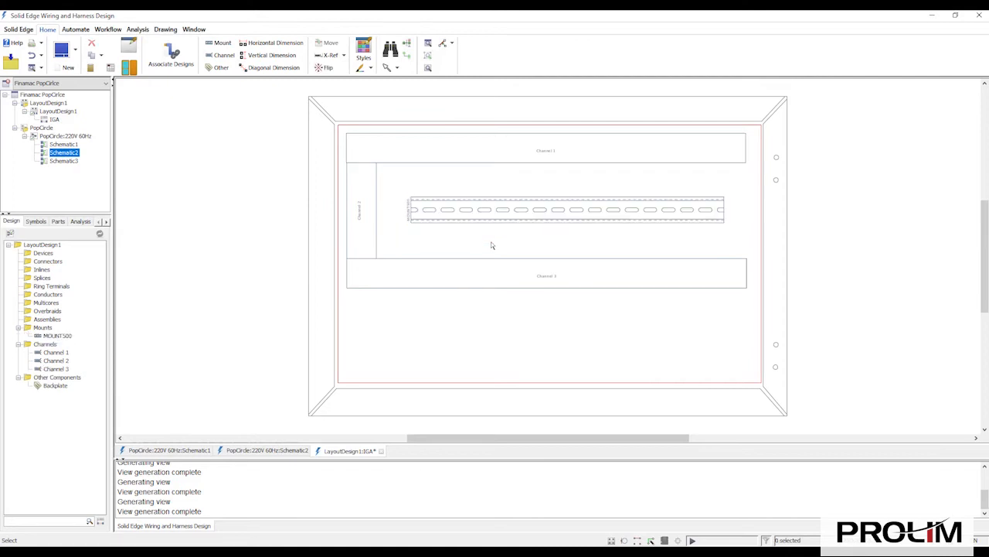
Draw a second horizontal mount about 300 mm long and 35 mm wide and position it below Channel 3.
click(224, 58)
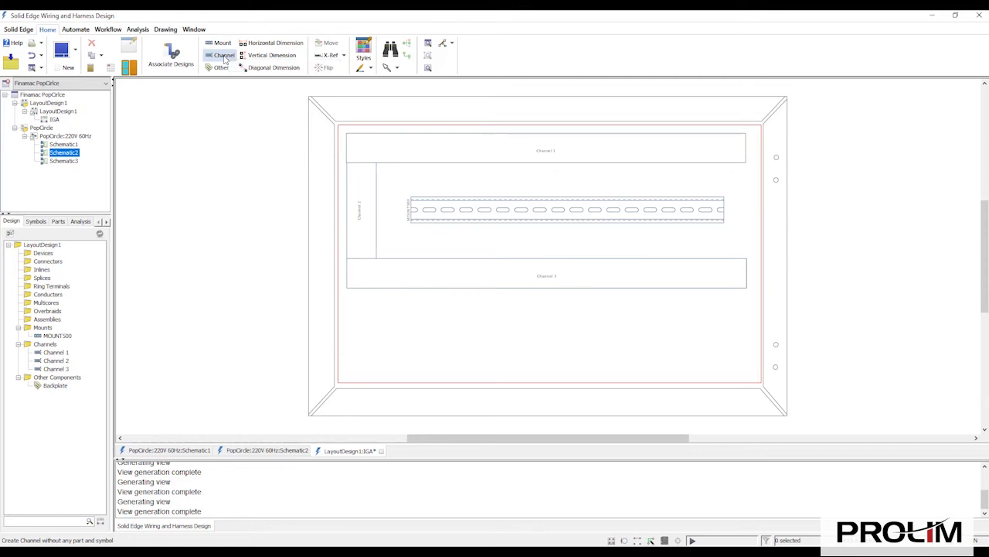
click(451, 322)
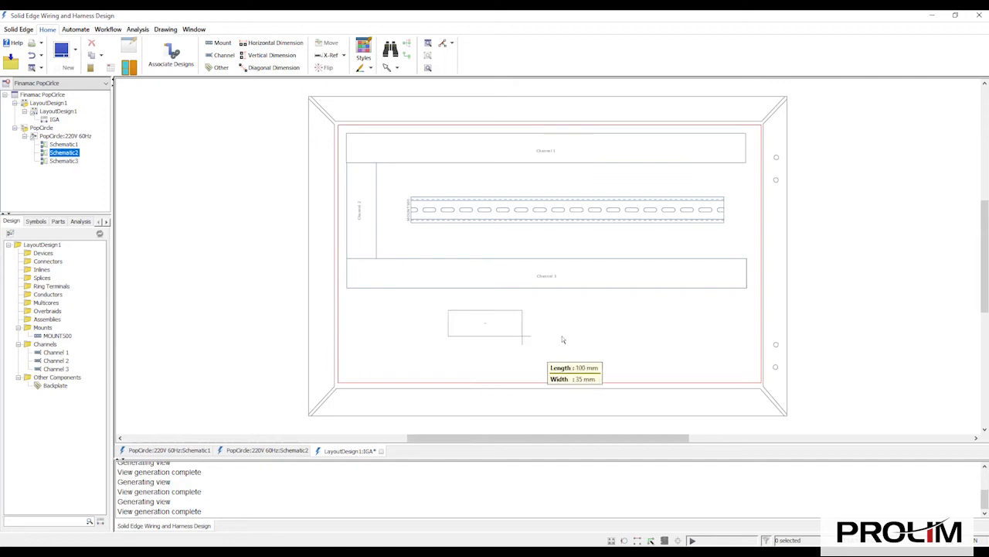
click(681, 348)
click(618, 341)
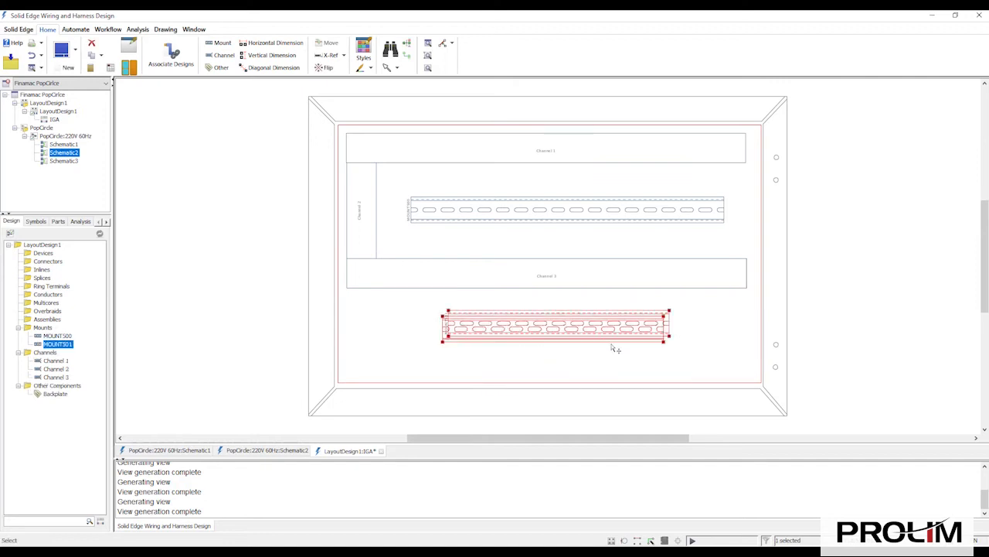
right_click(616, 347)
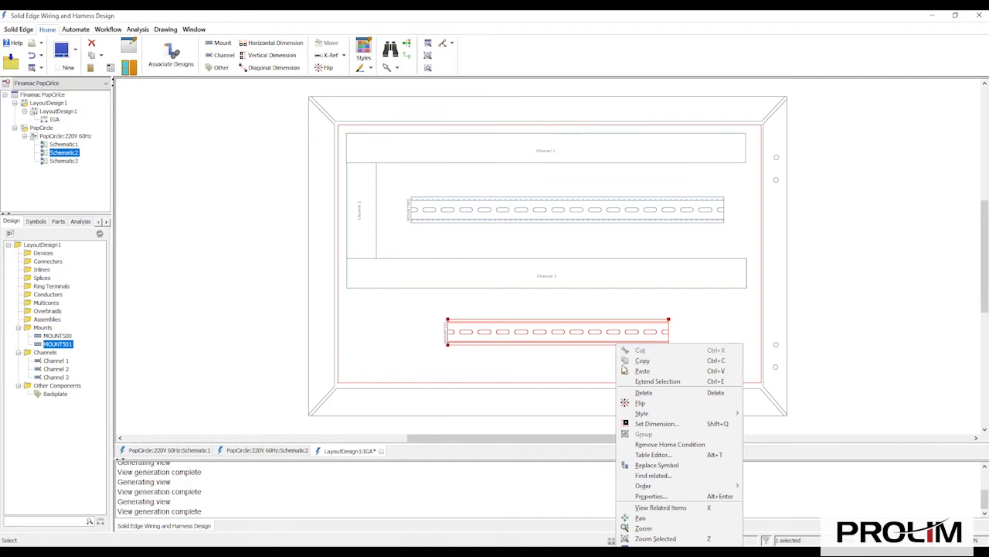
click(653, 495)
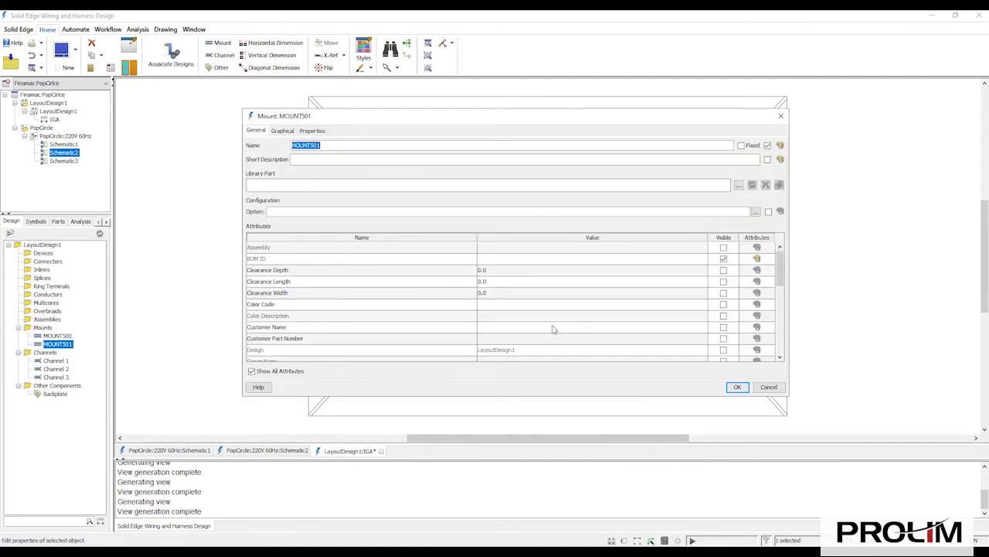
scroll(584, 321, down, 6)
scroll(307, 305, down, 2)
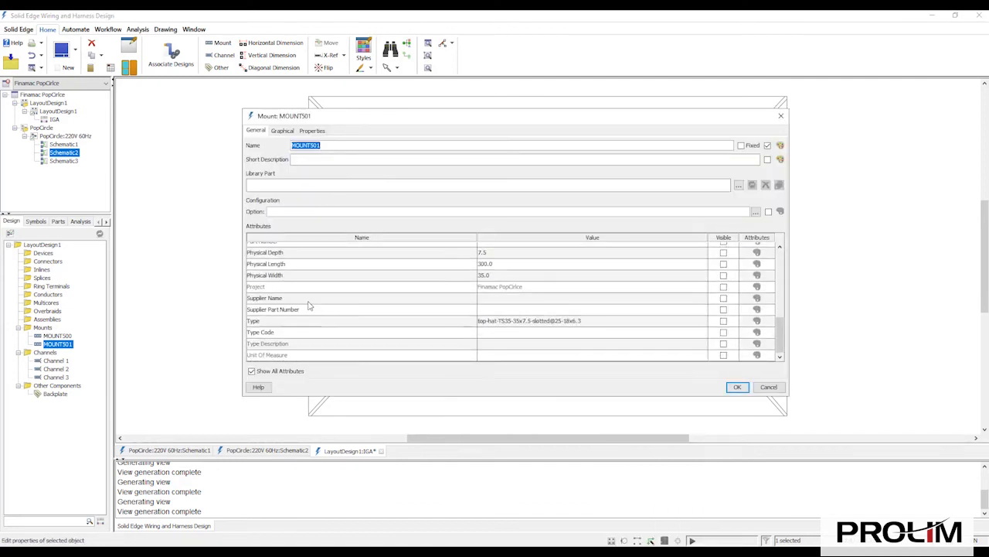
click(594, 321)
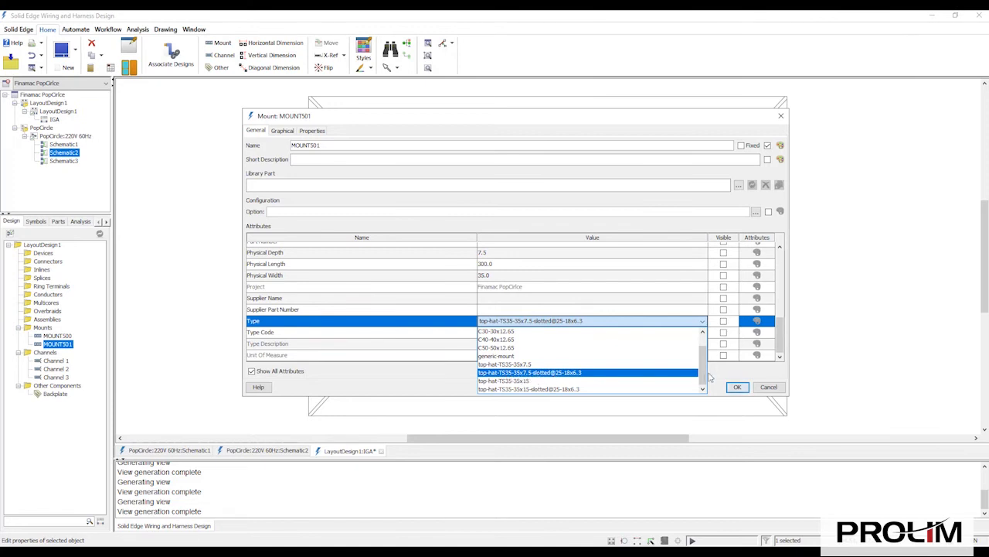
mouse_move(703, 376)
mouse_down()
mouse_move(703, 342)
mouse_move(702, 387)
mouse_up()
click(431, 380)
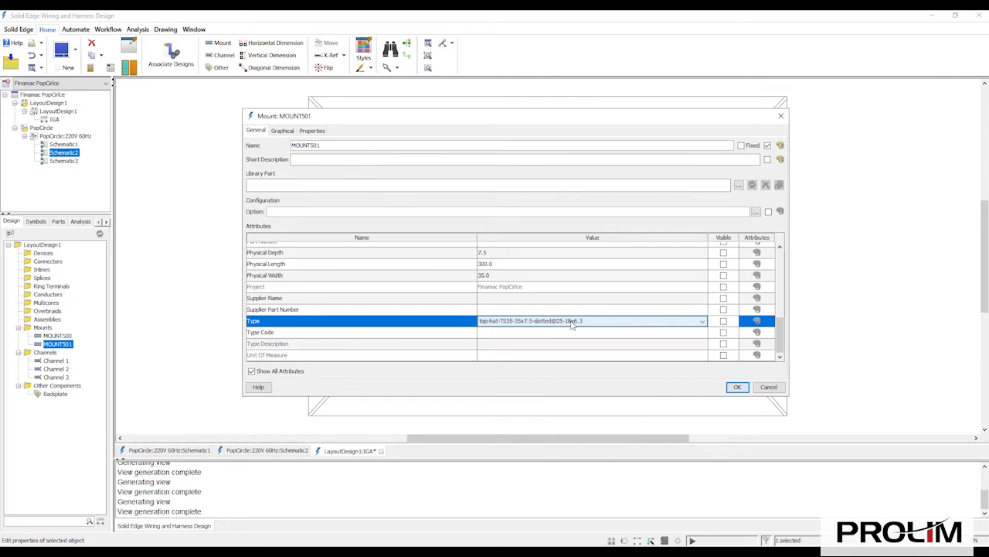
click(737, 389)
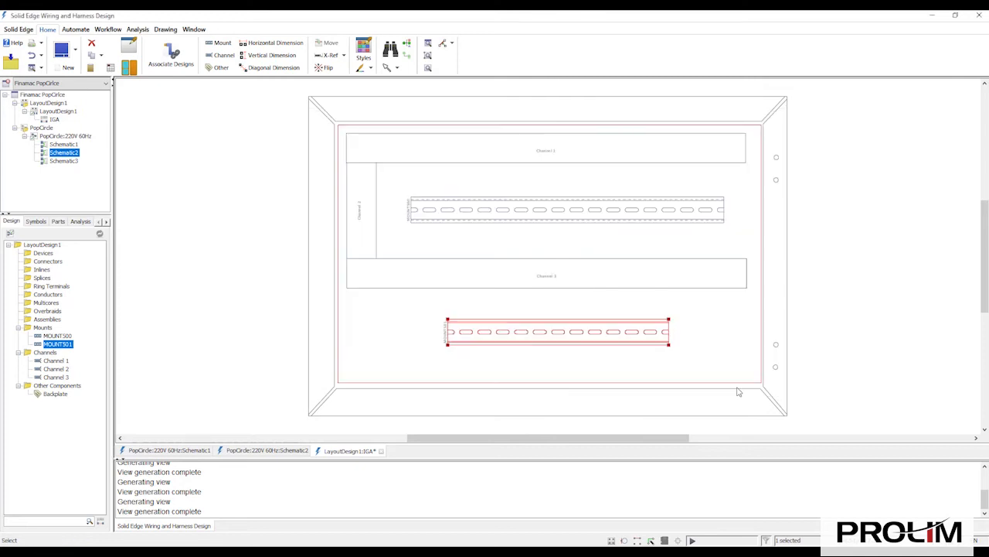
click(619, 379)
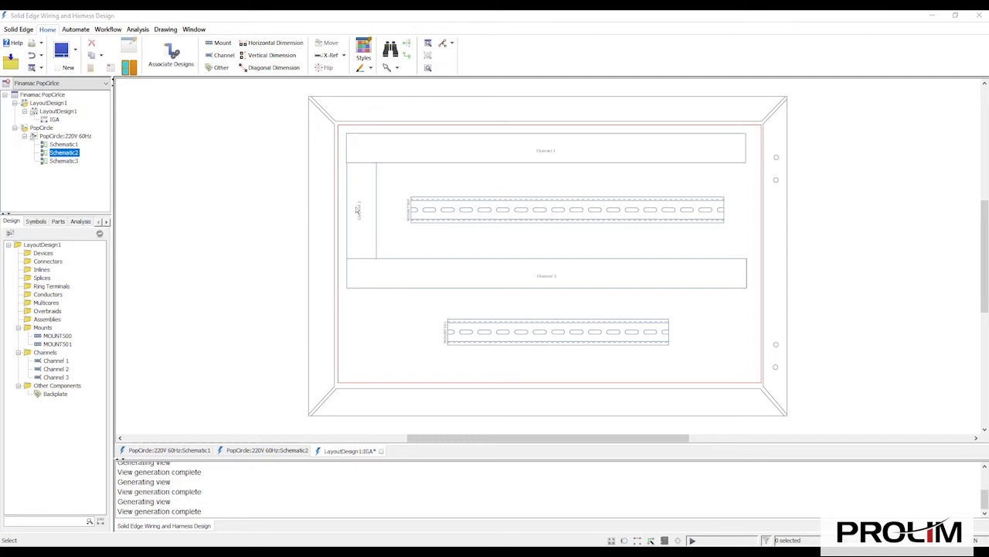
Add a horizontal dimension across the backplate's full width and place it above the panel border.
scroll(470, 192, down, 1)
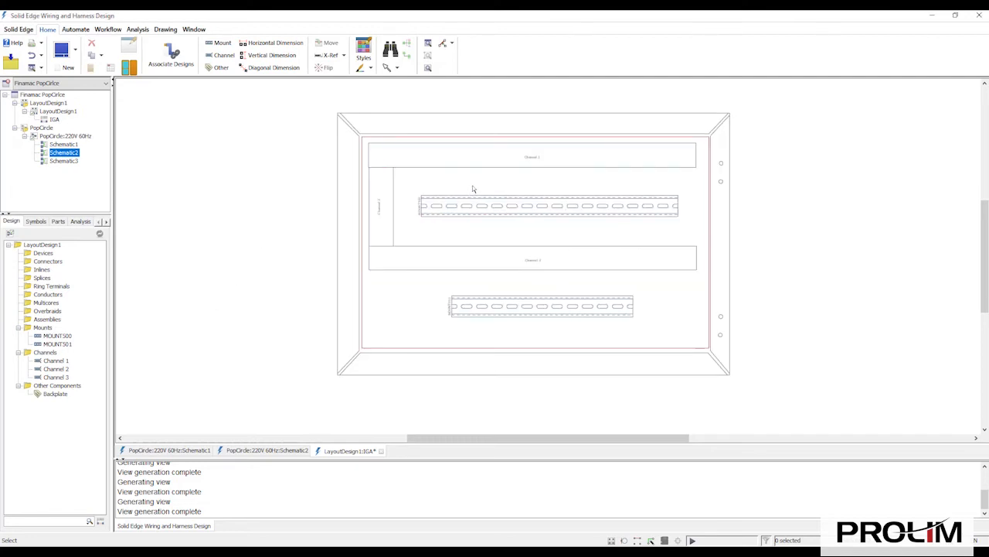
scroll(459, 194, up, 3)
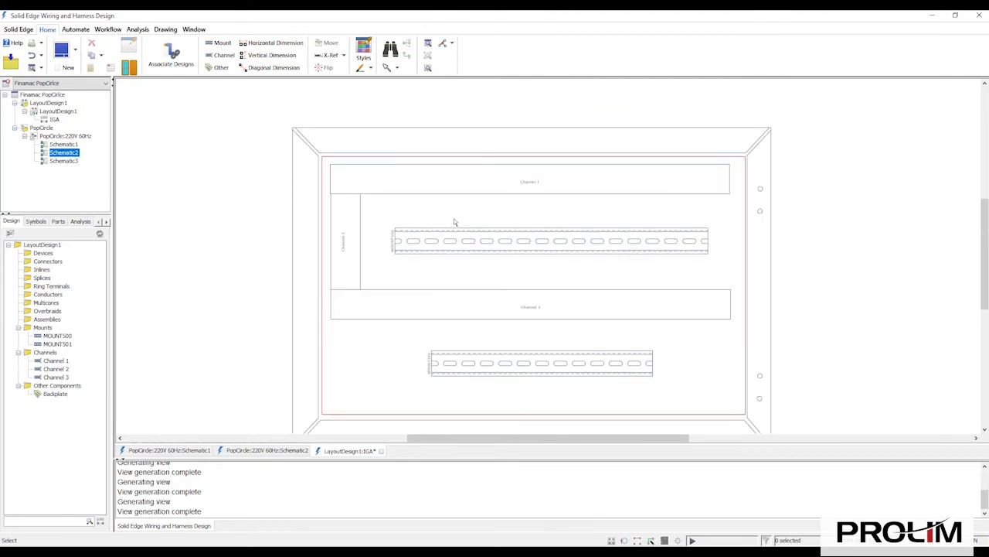
click(263, 55)
click(323, 157)
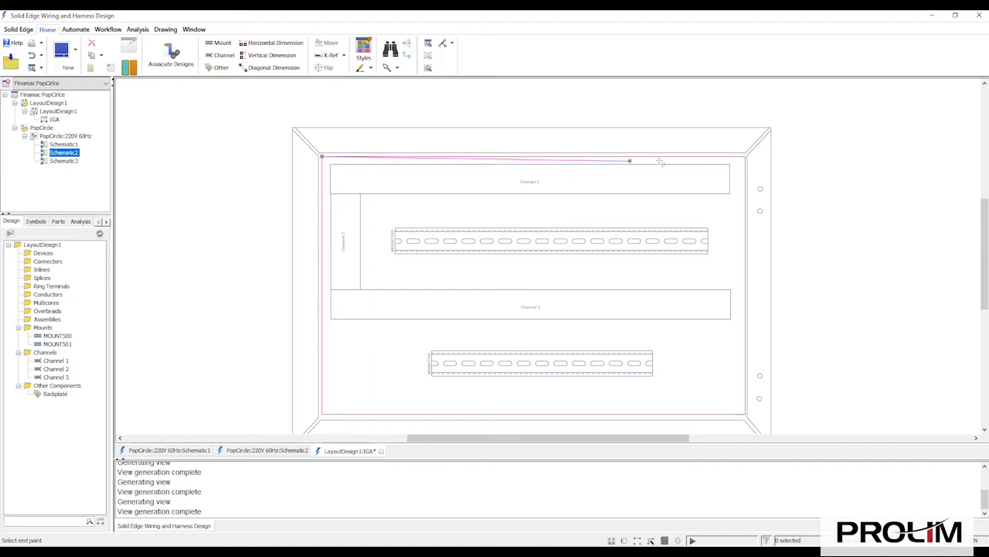
click(746, 157)
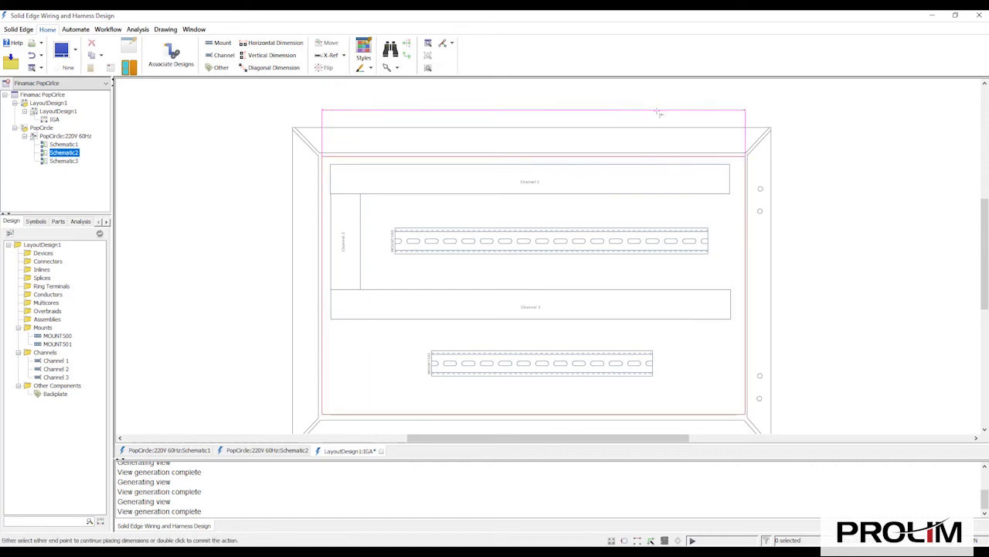
click(658, 114)
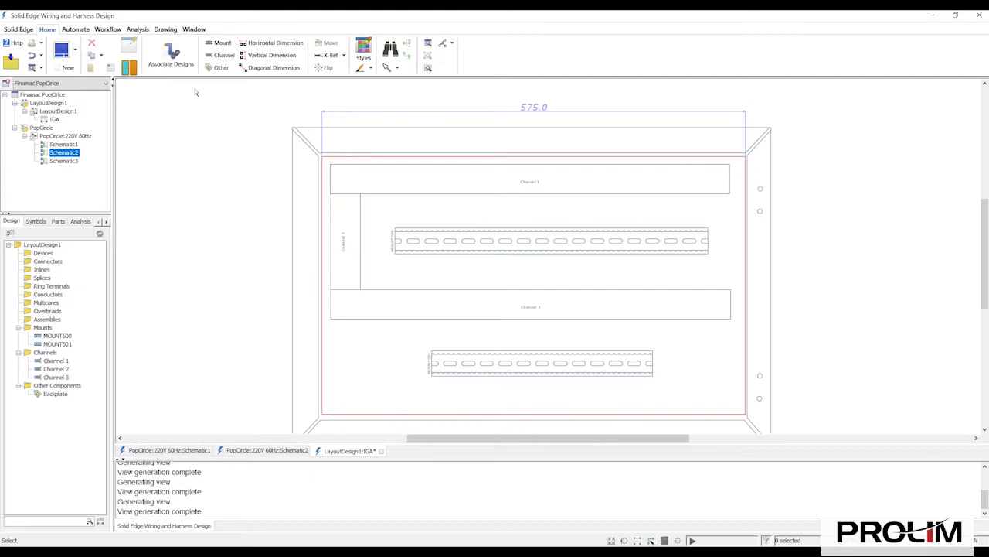
Add vertical dimensions for the backplate's height and the chained spacing of the channels and mounts beside the panel.
click(269, 55)
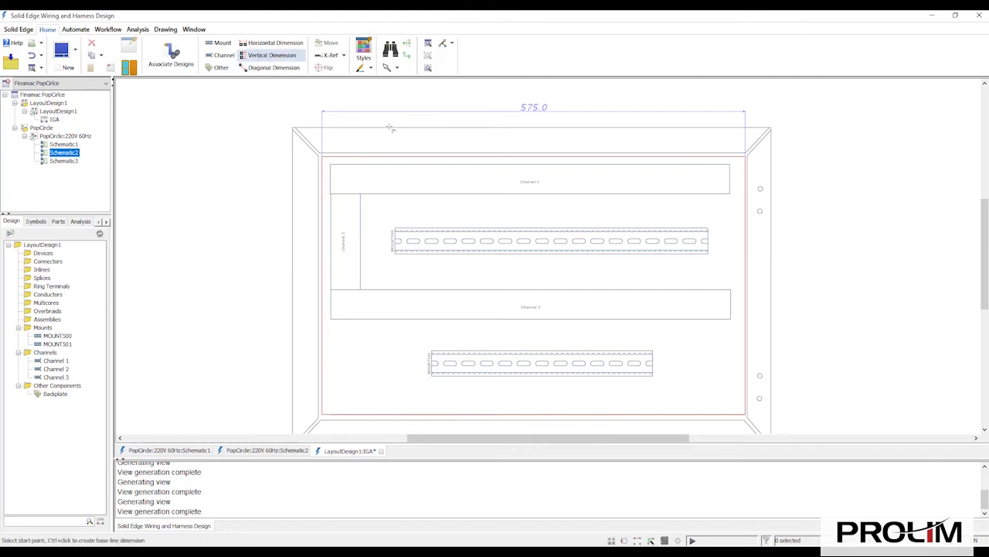
click(748, 159)
click(748, 415)
click(857, 241)
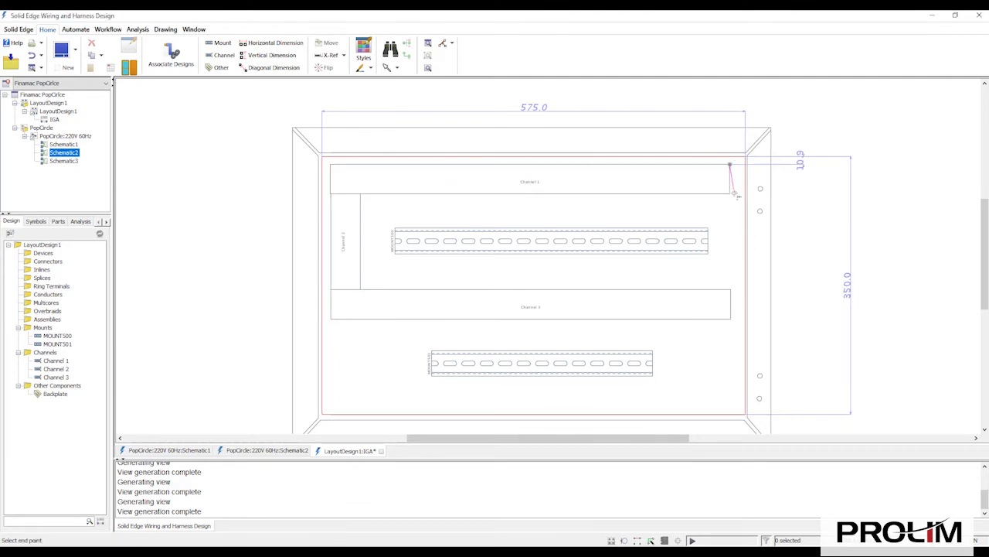
click(730, 166)
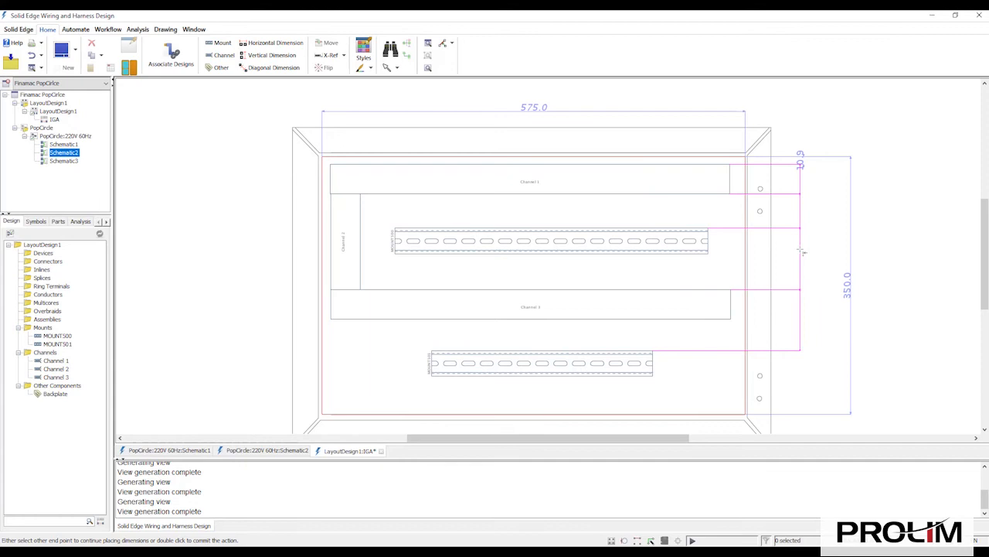
double_click(804, 254)
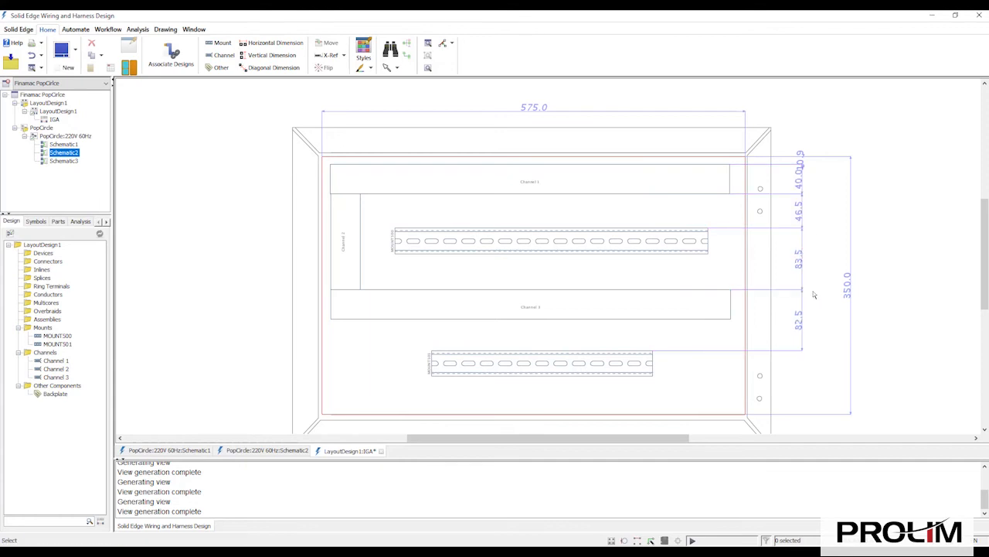
Move the uppermost gap dimension's text above the backplate and bring the overall height dimension closer to the panel.
drag(807, 158, 803, 136)
mouse_move(854, 295)
mouse_down()
mouse_move(843, 295)
mouse_move(852, 294)
mouse_up()
drag(852, 257, 832, 259)
click(865, 256)
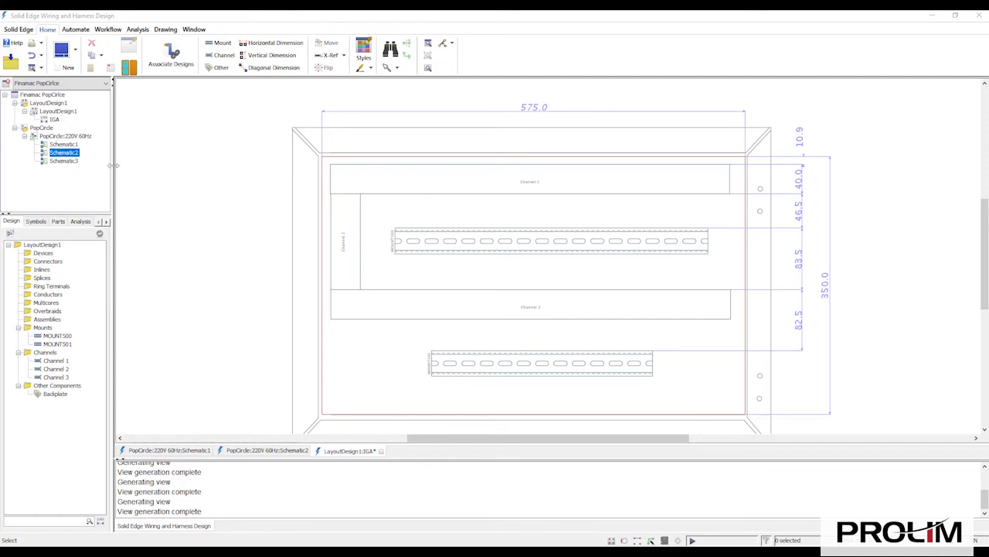
Associate the PopCircle:220V 60Hz wiring design with the panel layout.
click(170, 54)
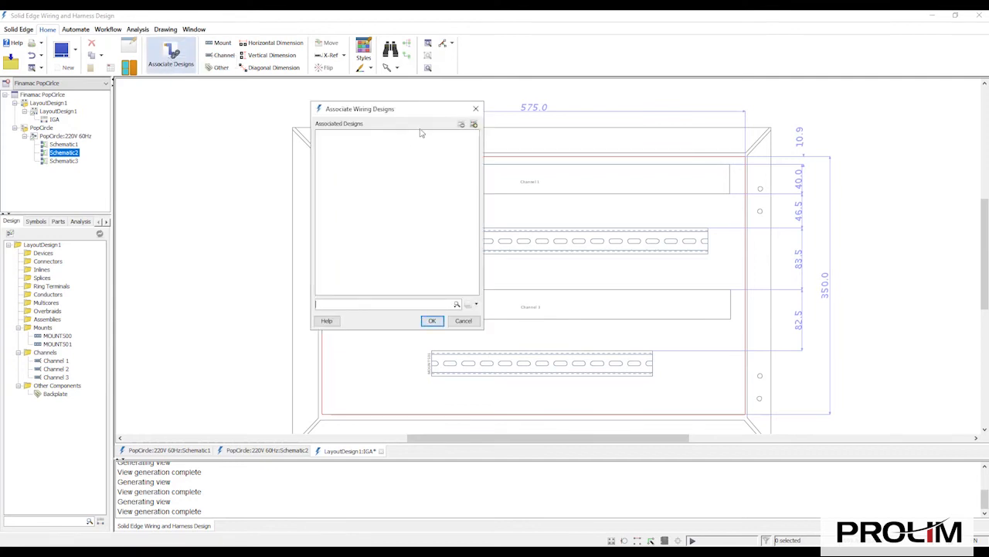
click(475, 126)
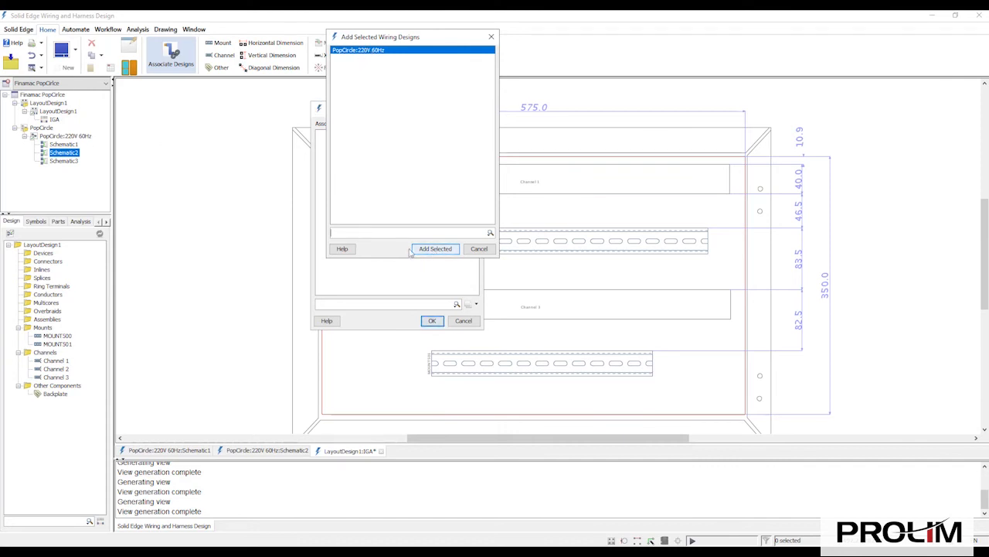
double_click(363, 51)
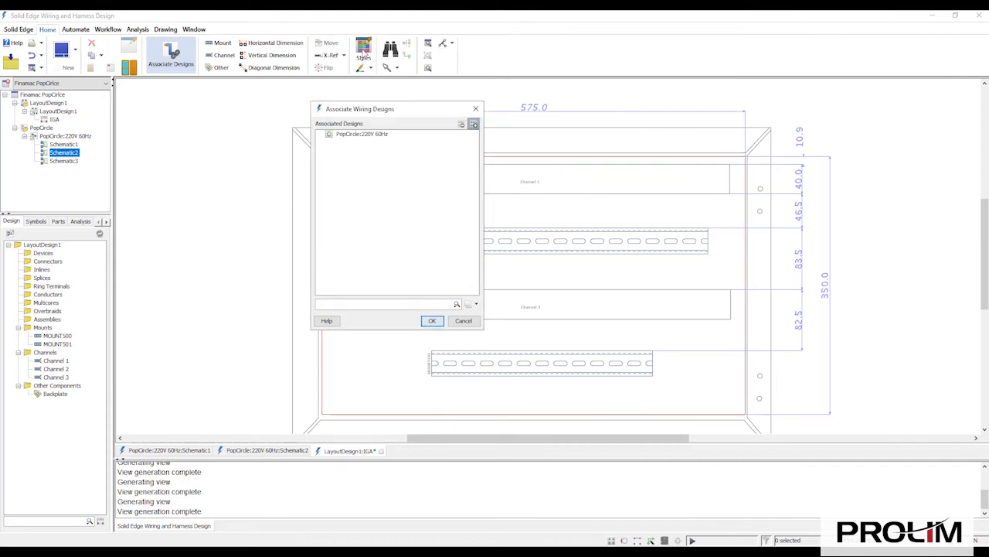
click(433, 321)
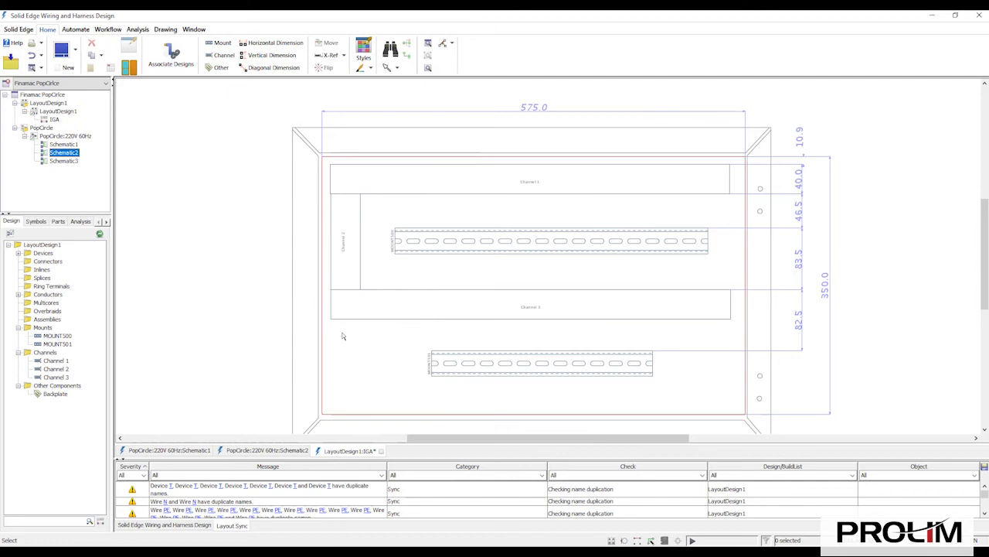
Examine the layout design's unplaced devices and conductors and the Finamac PopCircle symbol library.
click(19, 254)
click(28, 245)
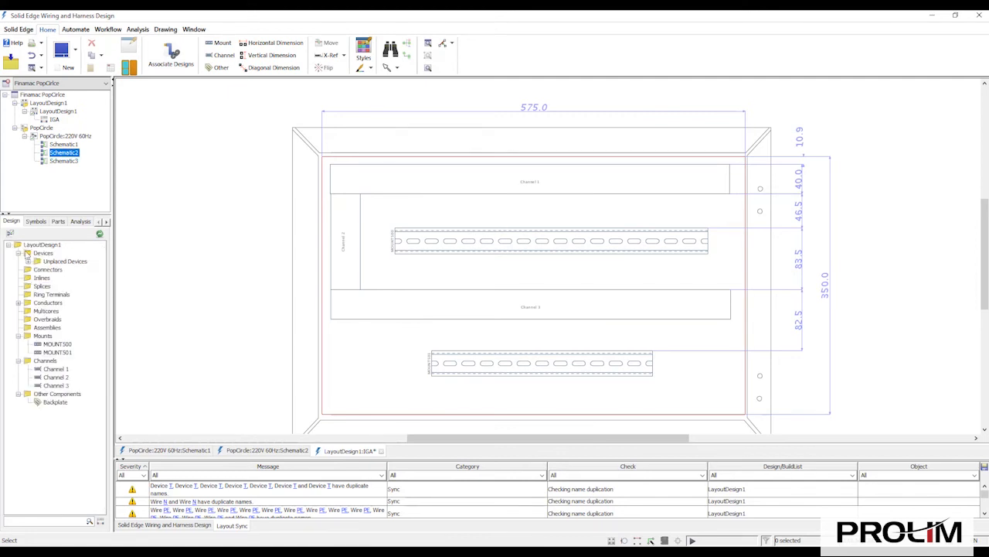
click(18, 302)
click(28, 244)
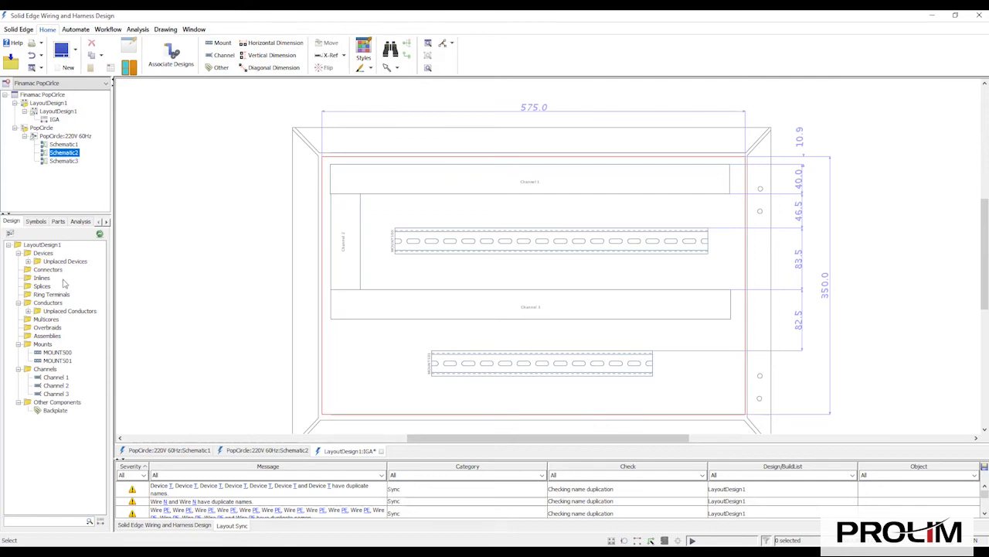
click(37, 222)
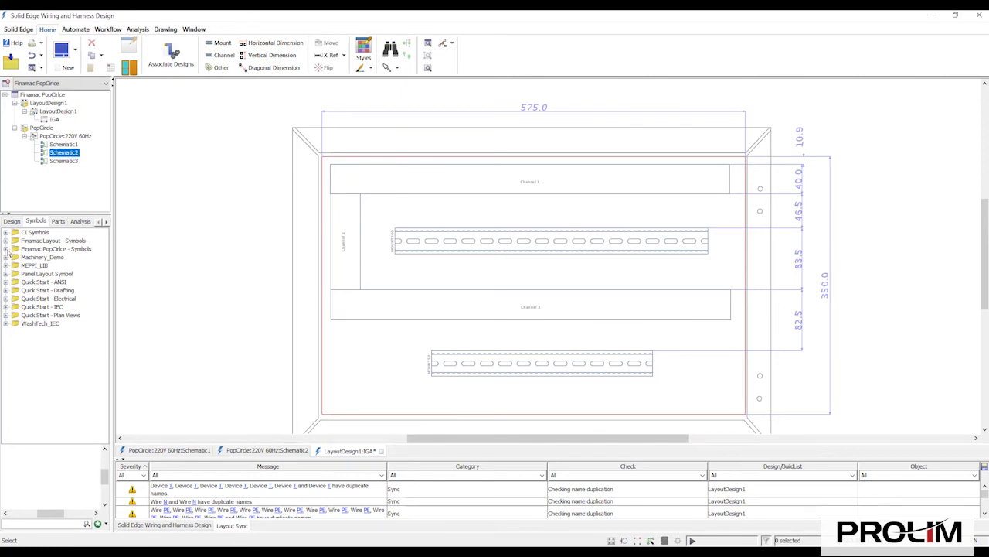
click(7, 249)
click(52, 257)
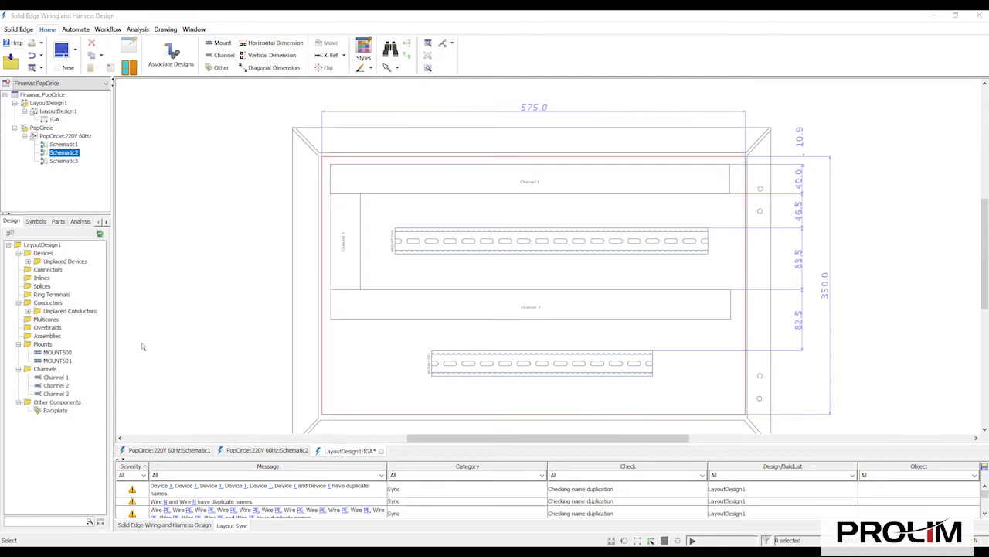
Find device D1 in the grouped design data and place it at the left end of the upper mount.
click(107, 221)
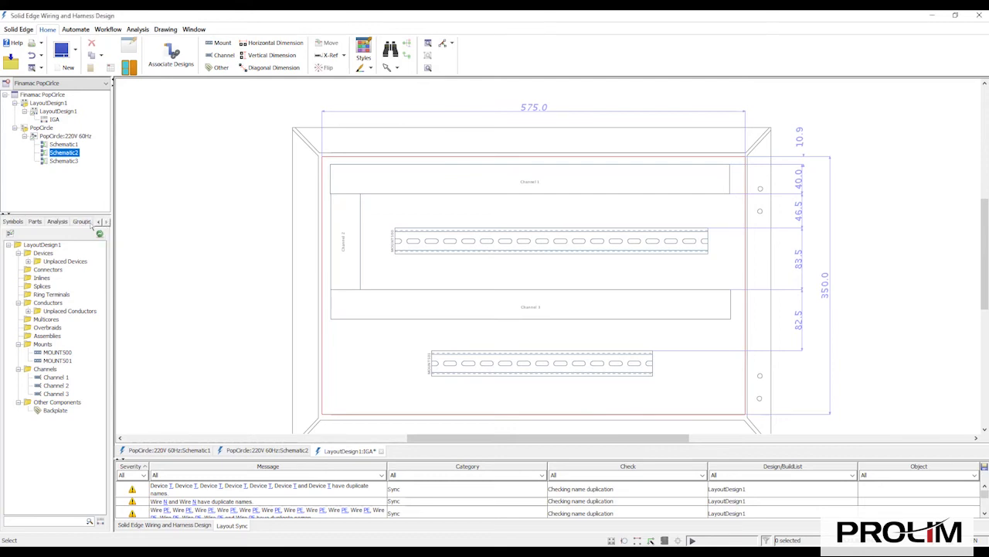
click(81, 221)
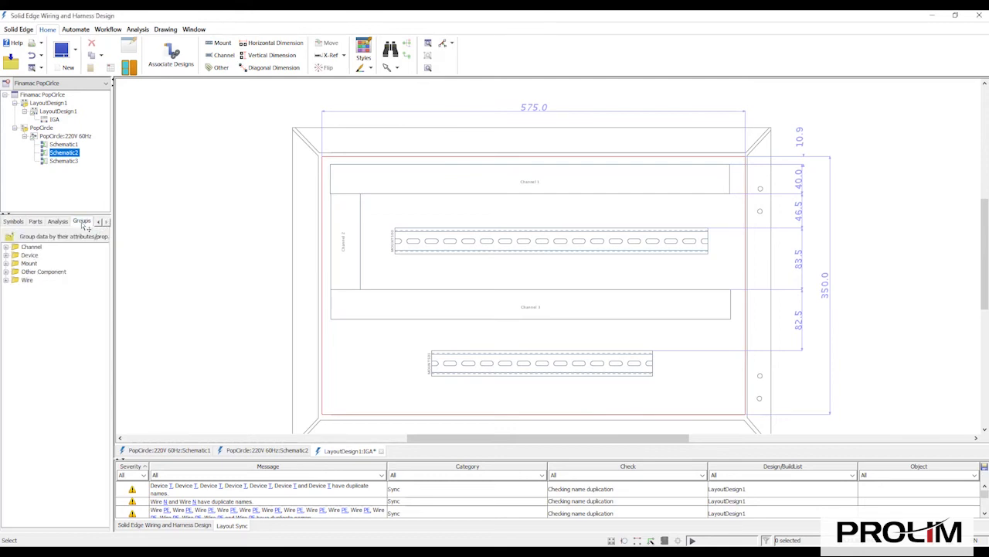
click(6, 255)
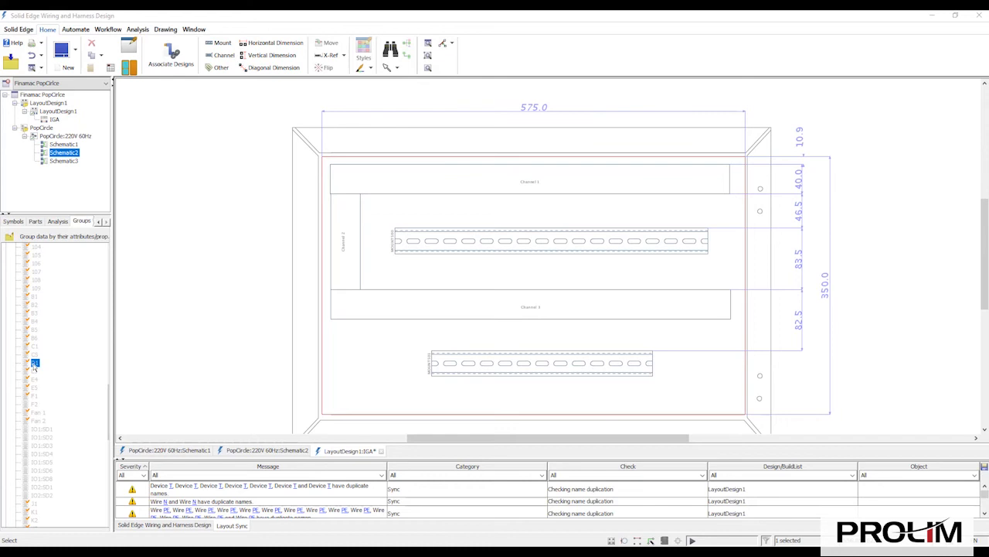
drag(34, 366, 449, 225)
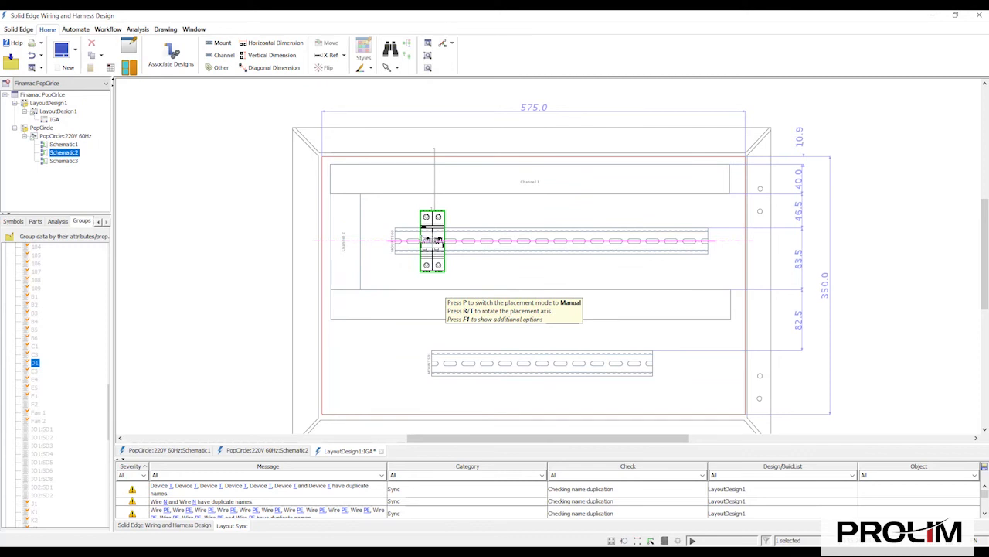
click(417, 241)
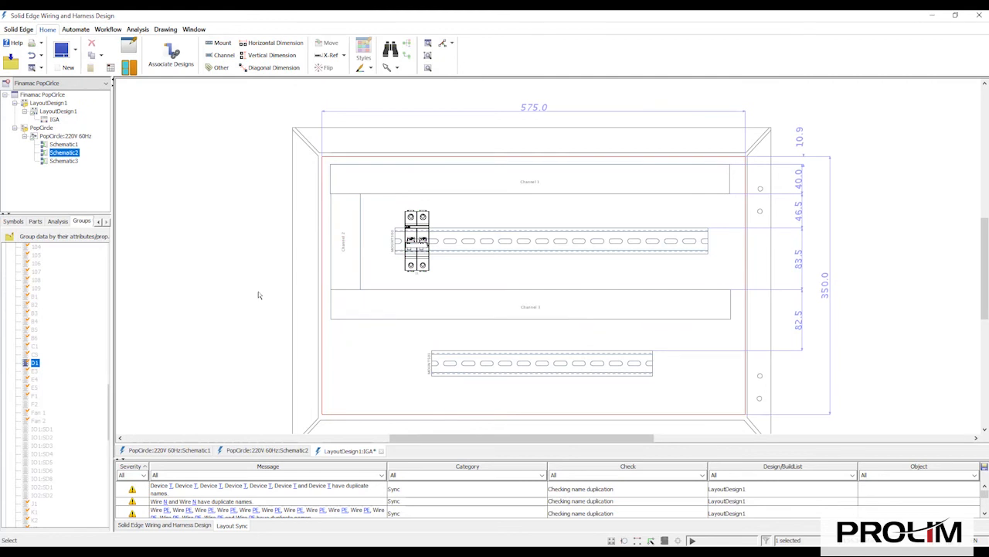
Place device F1 on the upper mount directly beside D1.
scroll(34, 376, down, 4)
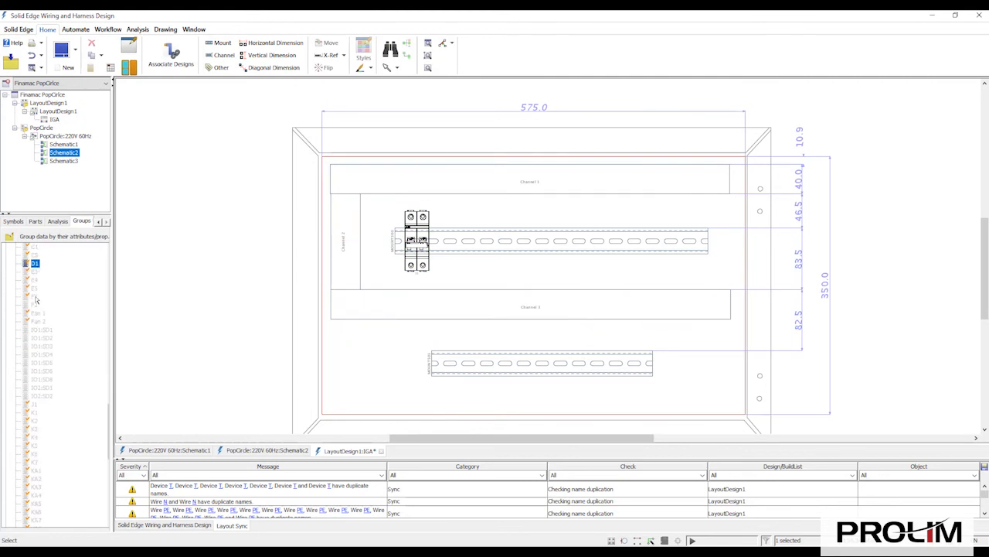
click(35, 296)
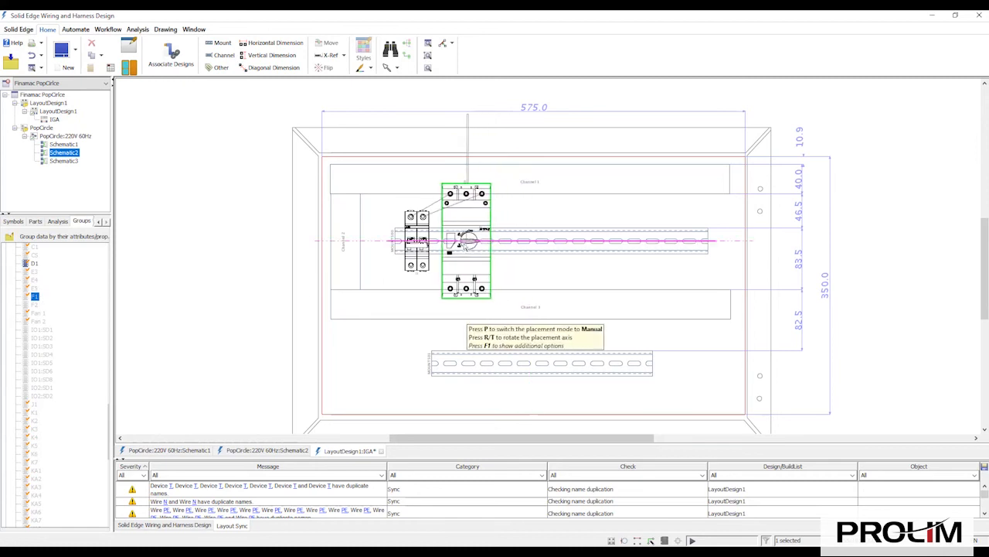
scroll(504, 240, up, 1)
scroll(504, 240, up, 1)
scroll(504, 240, down, 1)
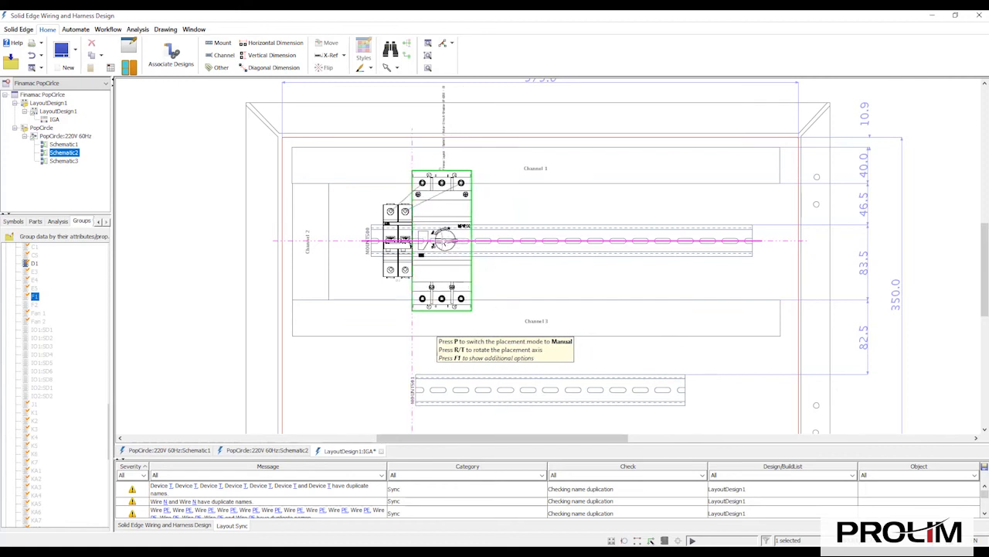
click(445, 242)
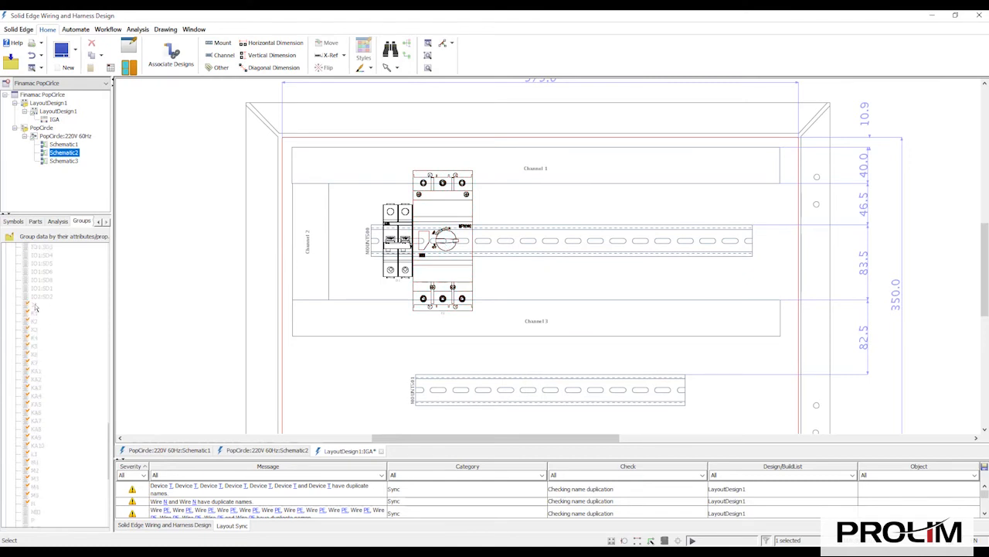
Place devices J1, K1 and K2 side by side on the upper mount, following F1.
click(482, 246)
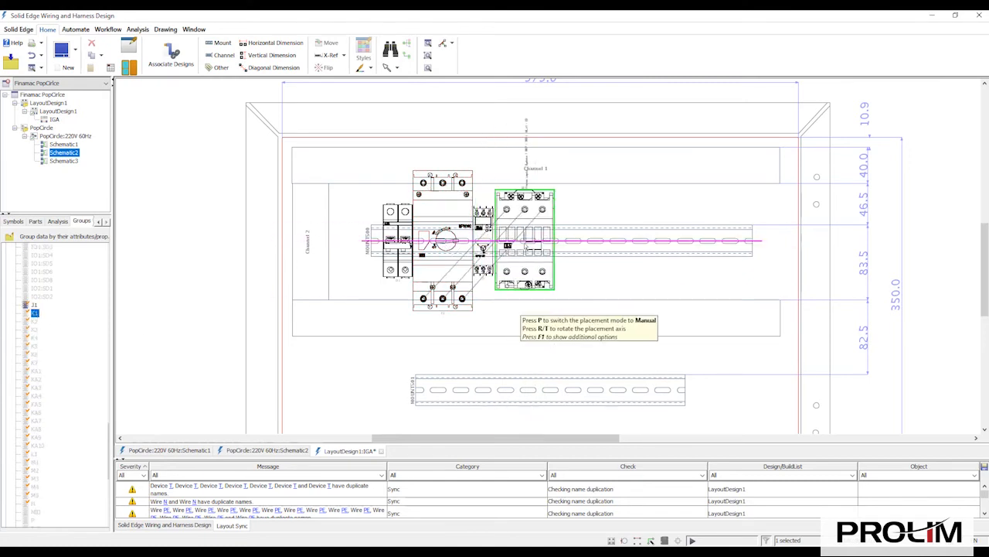
click(524, 245)
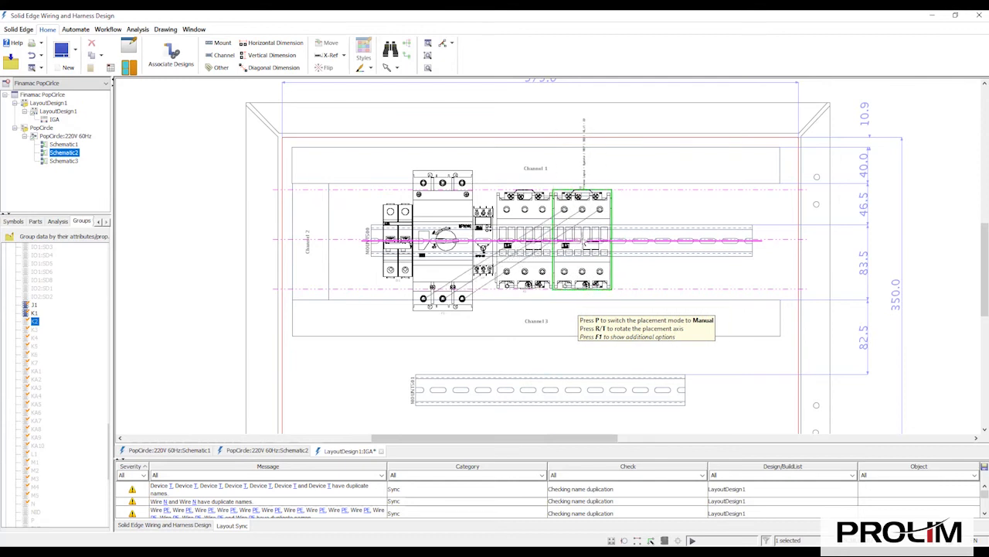
click(585, 243)
key(Return)
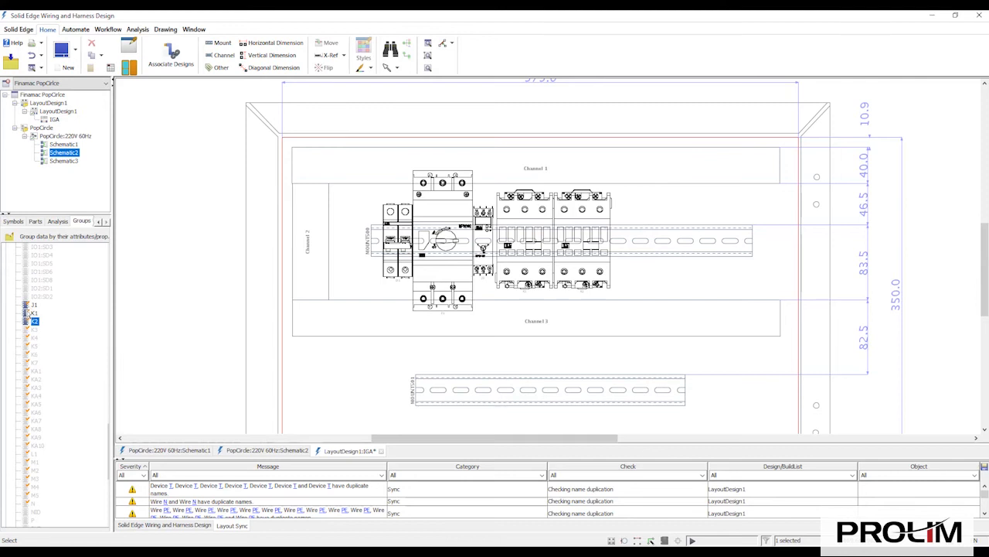
Place devices K3, K4, K5 and K6 in sequence along the rest of the upper mount.
click(35, 331)
drag(33, 331, 677, 240)
click(630, 241)
drag(35, 339, 646, 251)
click(669, 240)
drag(35, 348, 705, 286)
drag(35, 355, 755, 245)
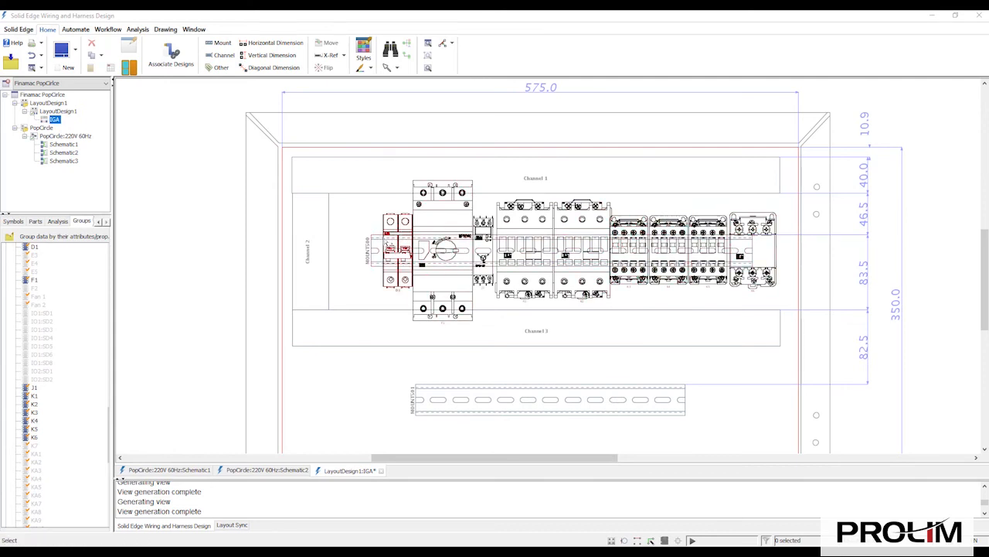
Extend the upper mount's left end toward Channel 2.
click(377, 239)
drag(374, 238, 345, 238)
click(360, 218)
Shift all devices on the upper mount together to the left so they sit within the extended rail.
drag(368, 164, 789, 329)
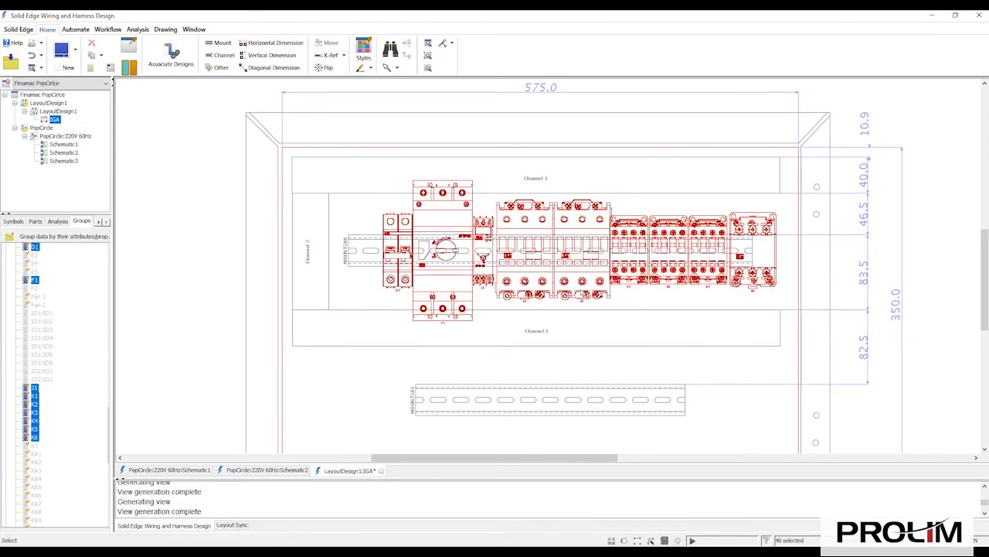
drag(584, 295, 551, 295)
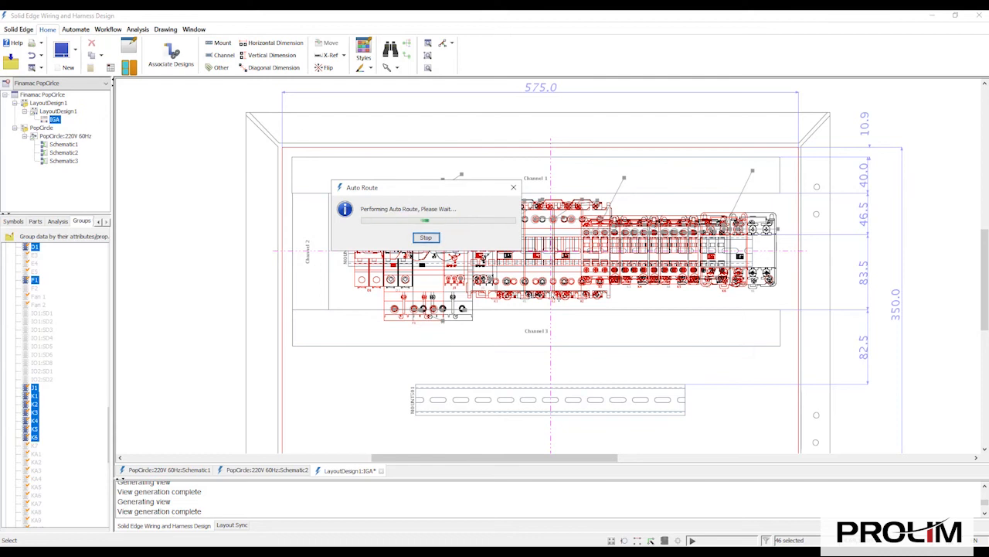
click(385, 170)
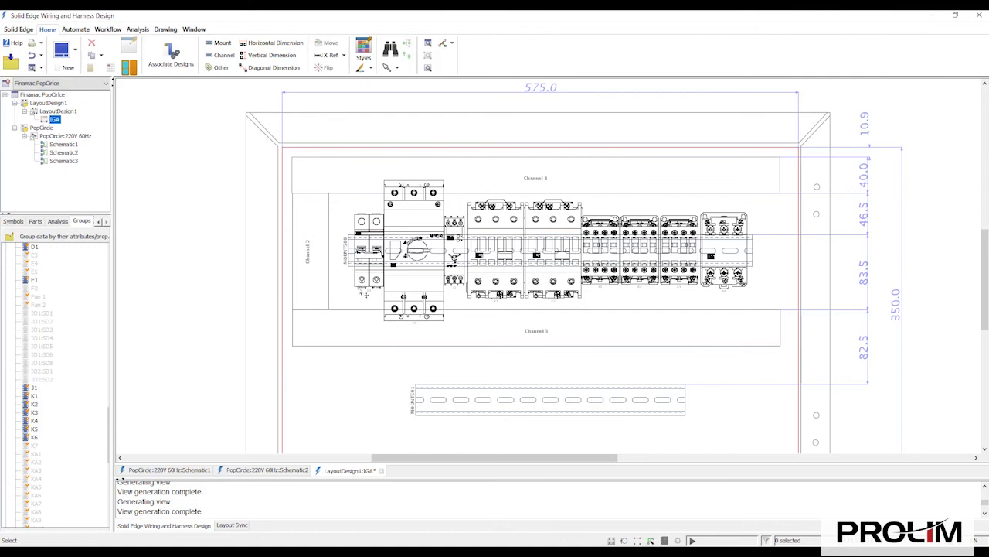
Place device KA1 near the left end of the lower mount.
scroll(38, 309, down, 6)
click(36, 305)
drag(37, 306, 457, 396)
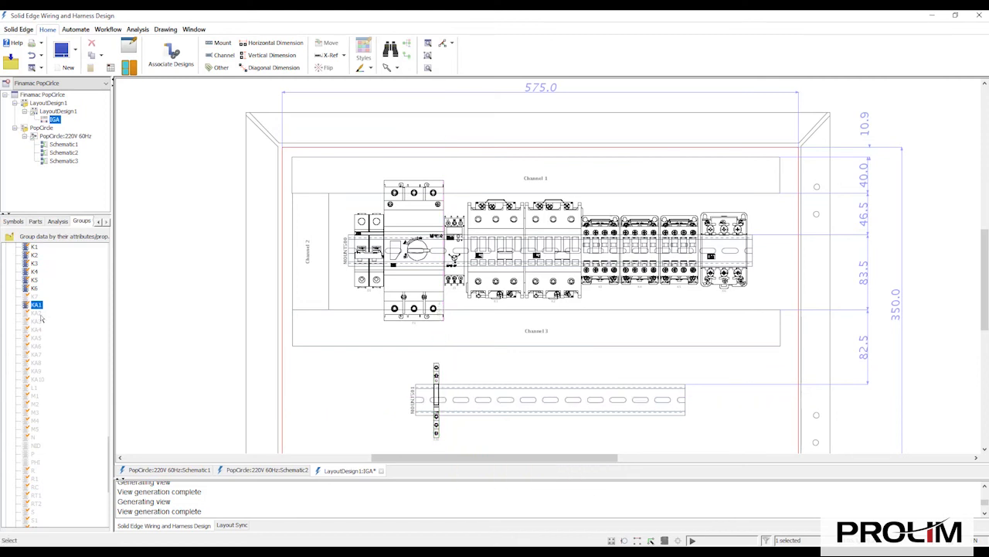
Place devices KA2 through KA10 together beside KA1 on the lower mount.
click(39, 313)
shift+click(39, 380)
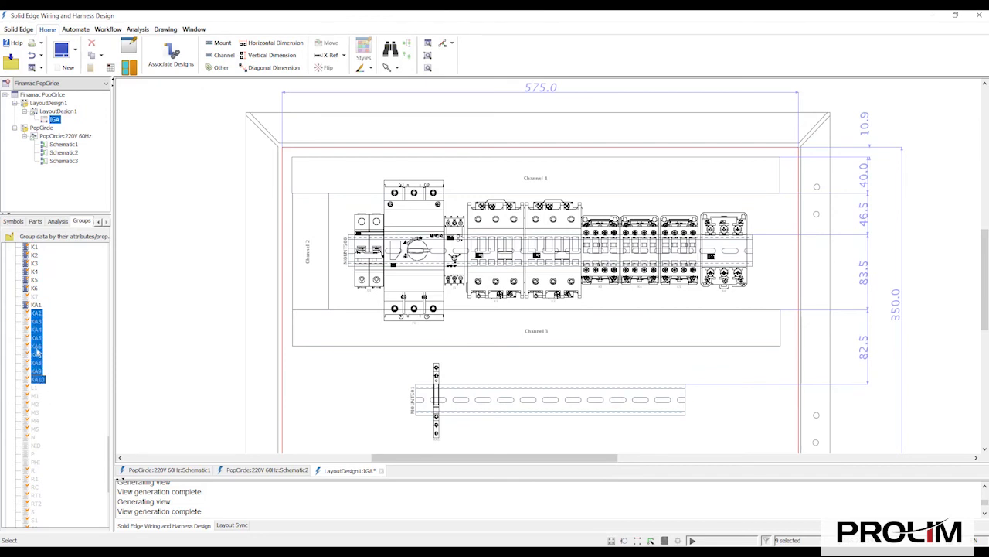
drag(37, 351, 442, 407)
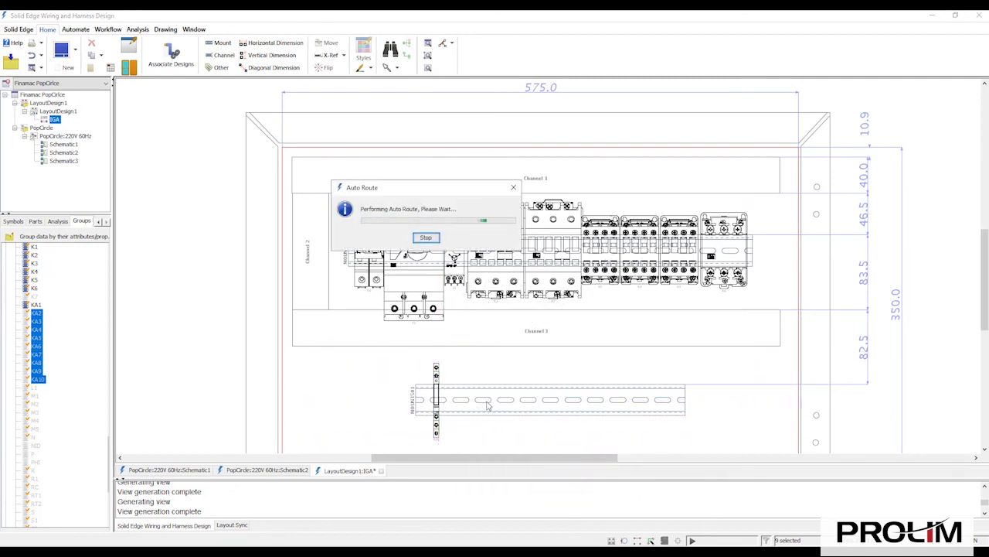
Place the T terminal devices on the lower mount directly after KA10.
scroll(51, 370, up, 1)
scroll(68, 376, down, 7)
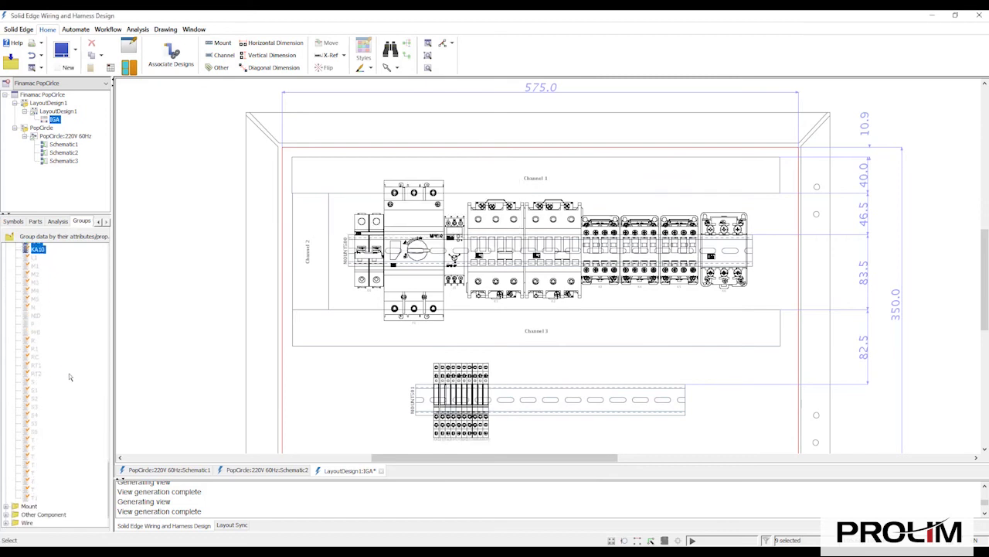
click(34, 440)
ctrl+click(33, 489)
drag(33, 441, 499, 398)
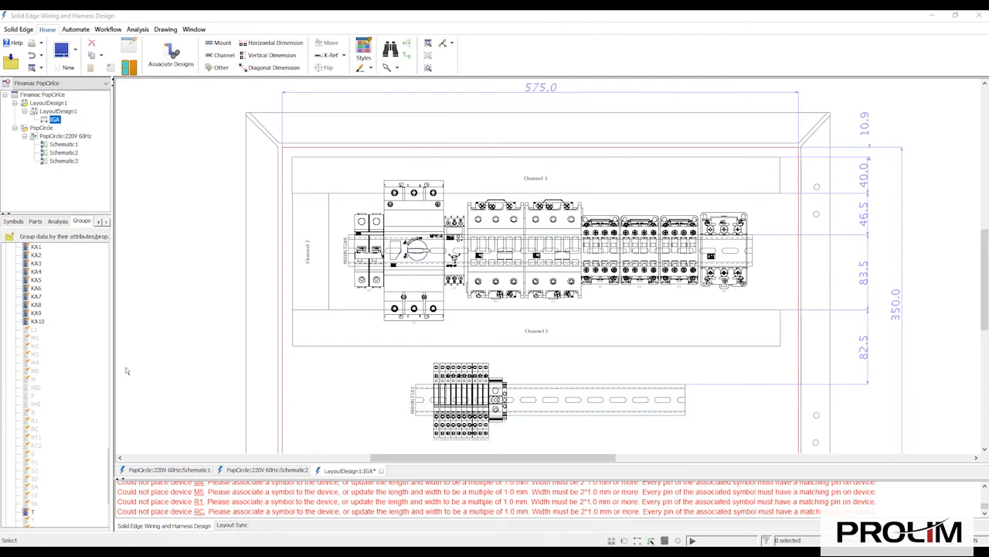
Place terminal R and power supply RT1 on the lower mount, leaving a gap after the T terminals.
click(33, 413)
ctrl+click(38, 437)
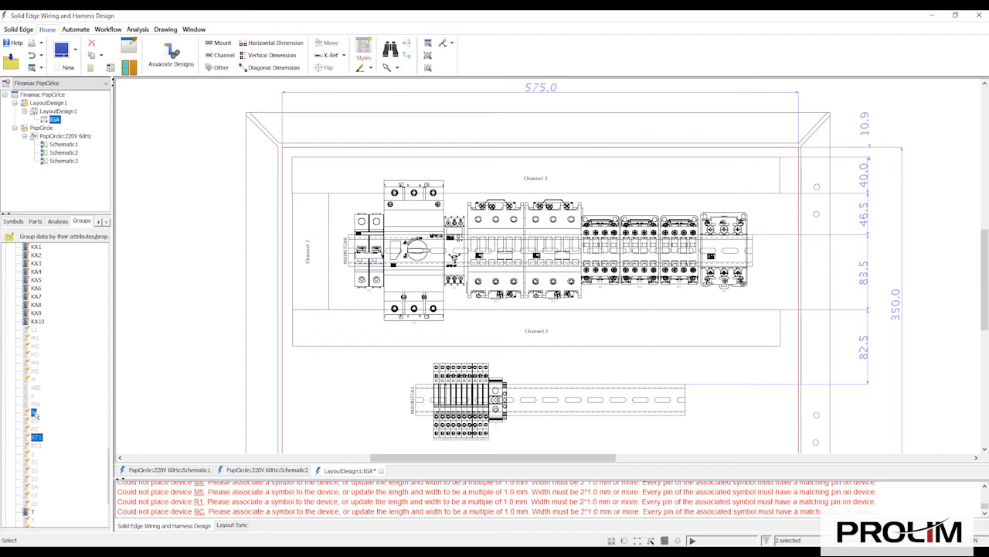
drag(34, 417, 569, 454)
drag(551, 412, 552, 412)
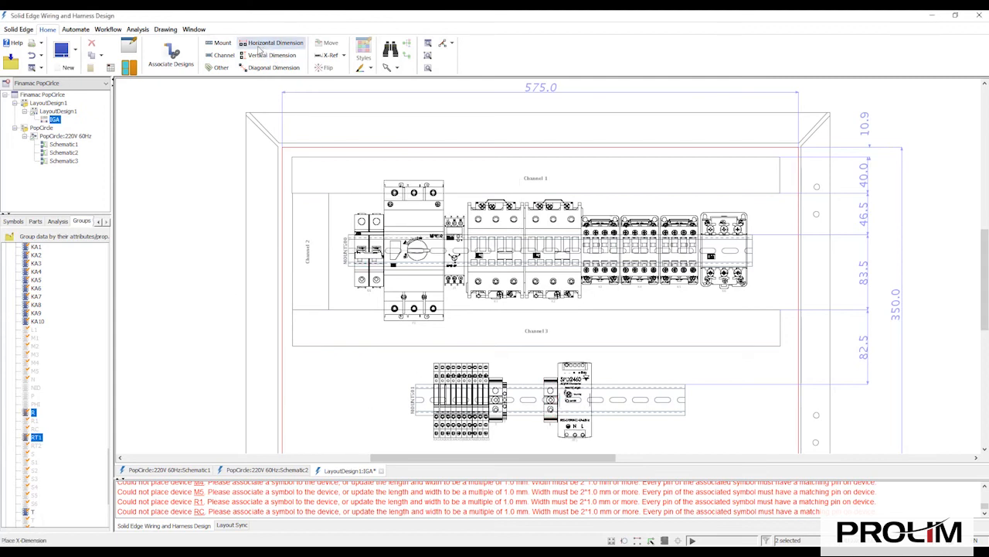
Add horizontal dimensions below the lower mount from its left end to KA1 and from the last T terminal to terminal R.
click(259, 48)
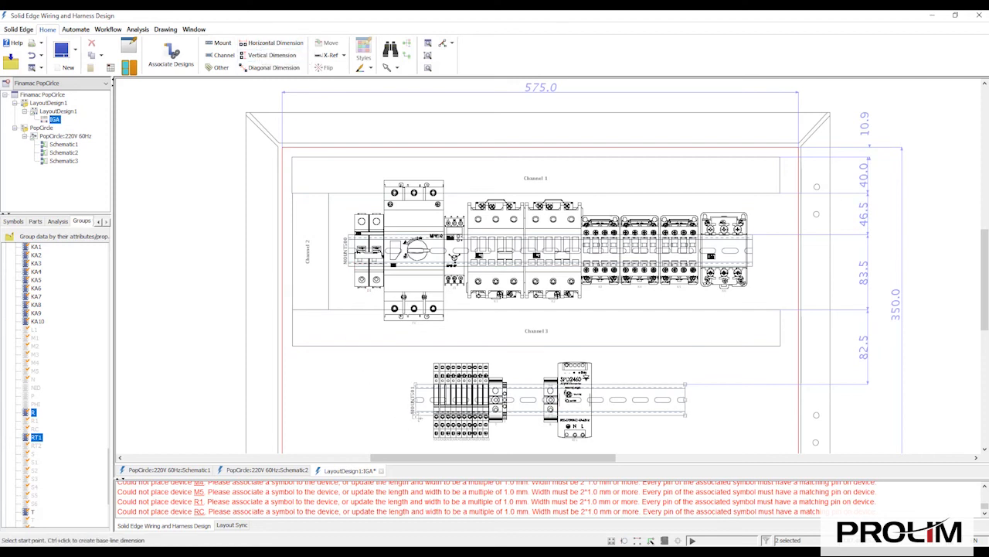
click(415, 403)
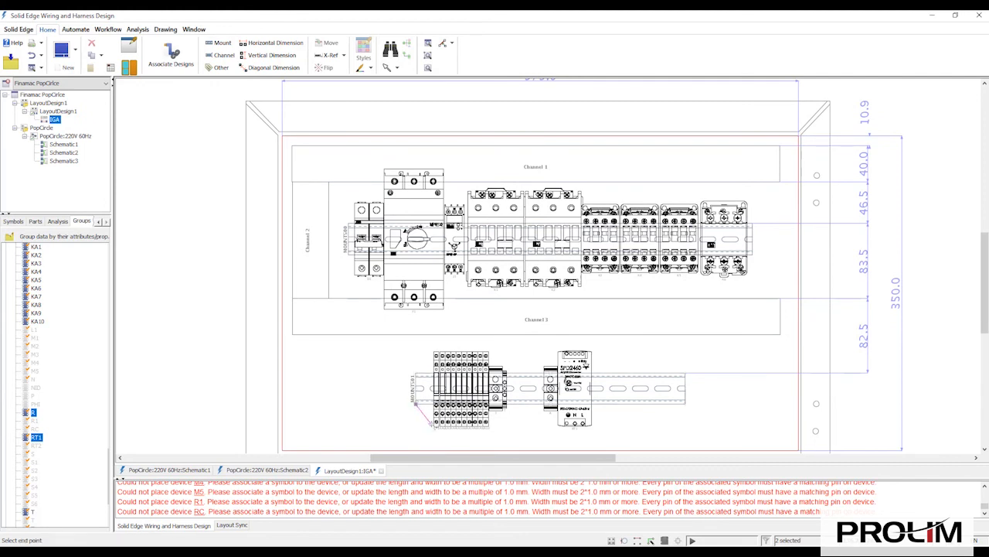
click(432, 427)
double_click(431, 439)
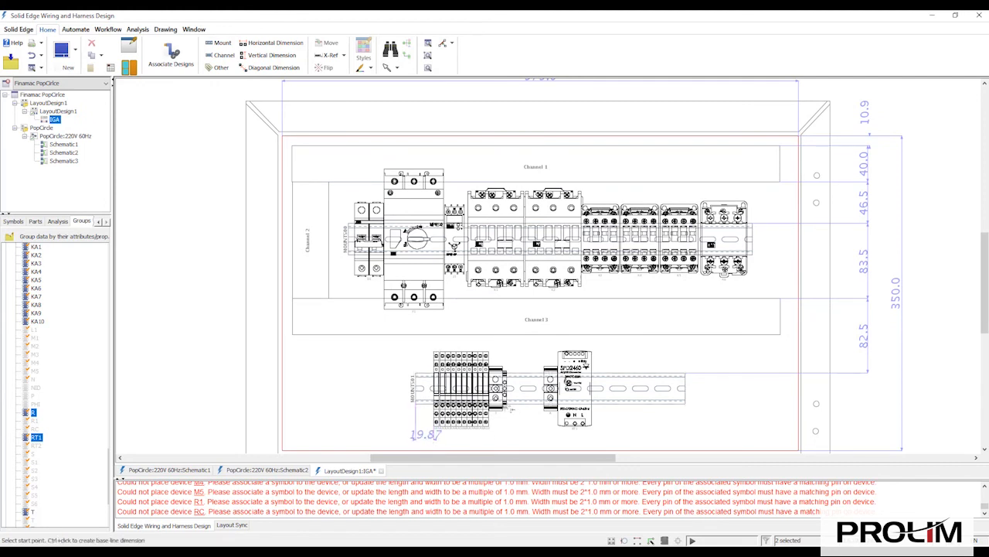
click(505, 408)
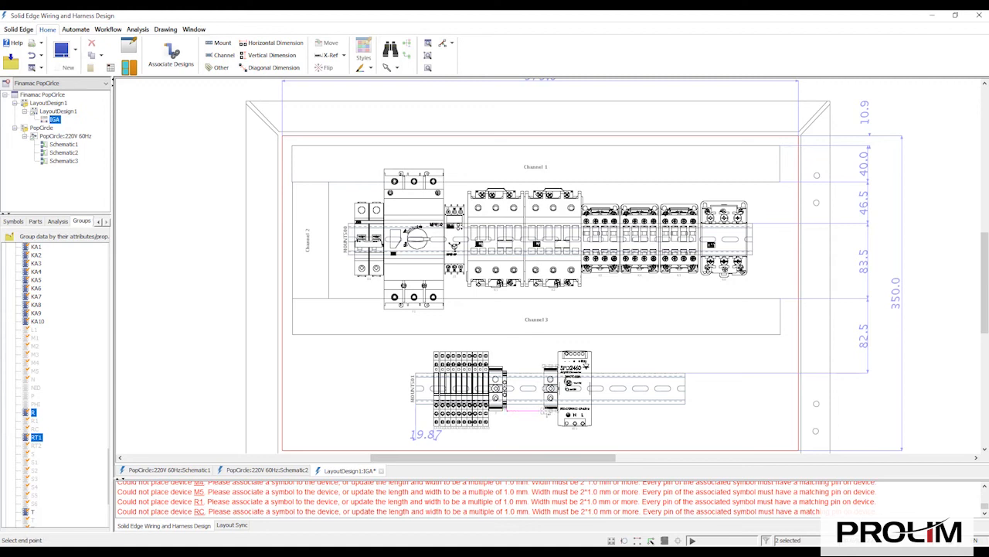
click(545, 412)
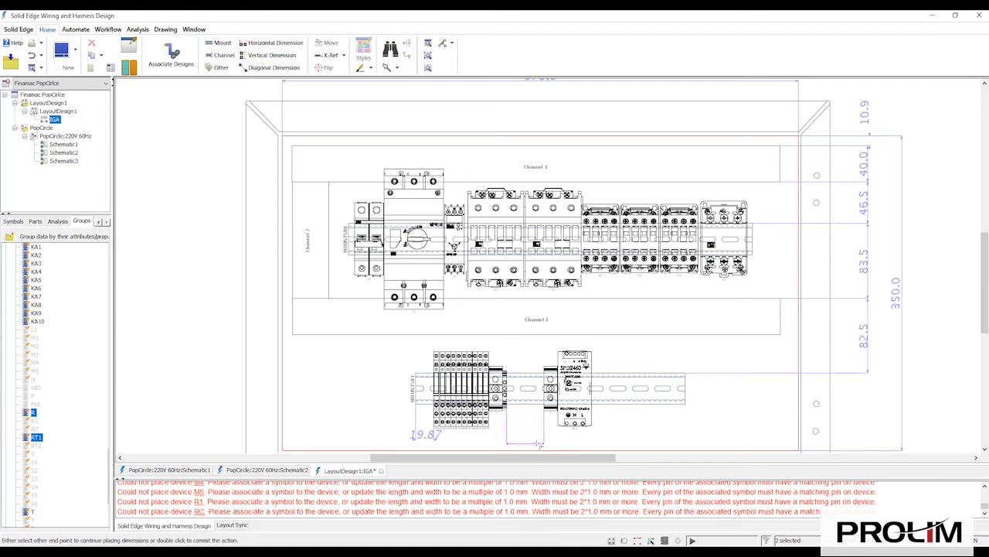
double_click(539, 442)
key(Escape)
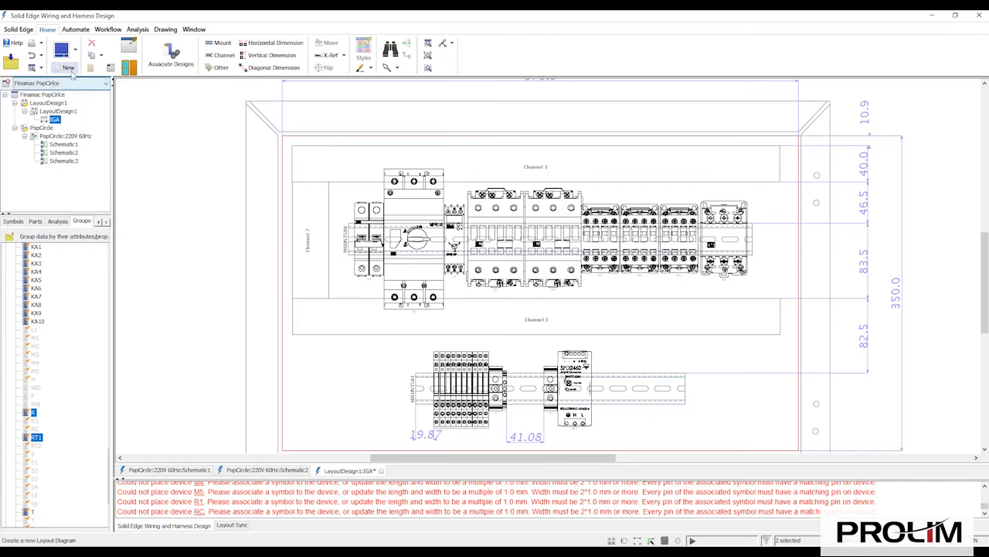
Move R and RT1 together along the lower mount to a gap of about 68 mm from the T terminals.
click(208, 218)
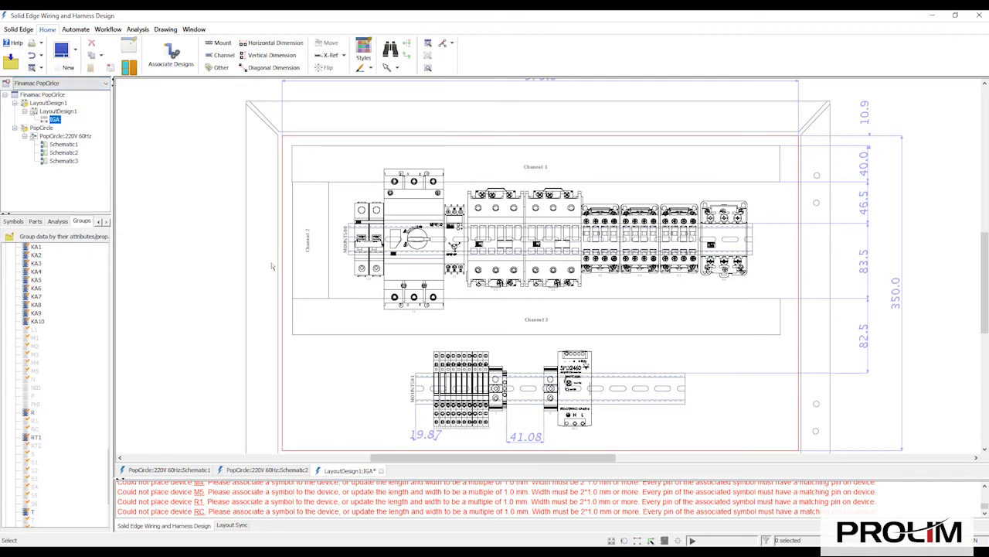
drag(530, 343, 623, 424)
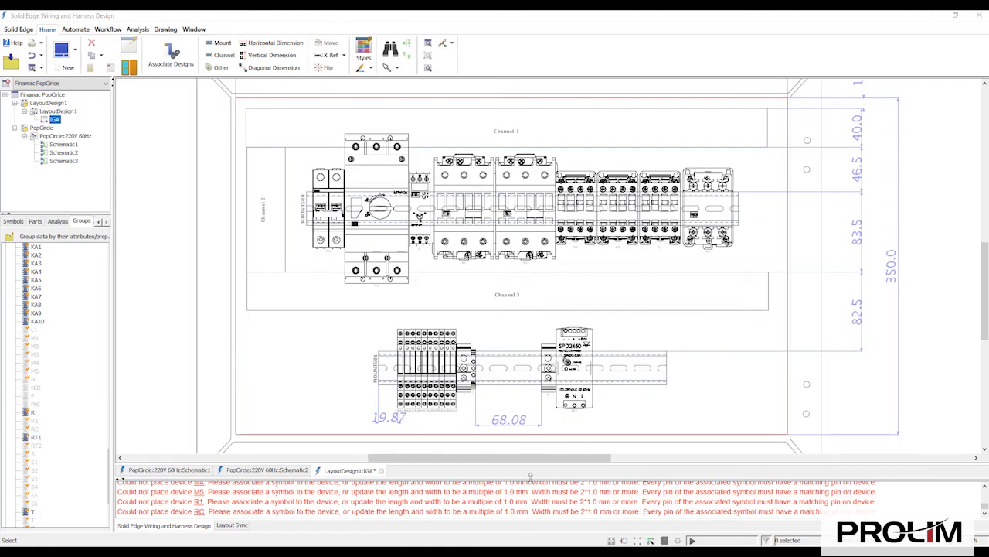
click(517, 384)
Examine the device labels and spacing dimensions along the lower mount.
scroll(518, 384, up, 5)
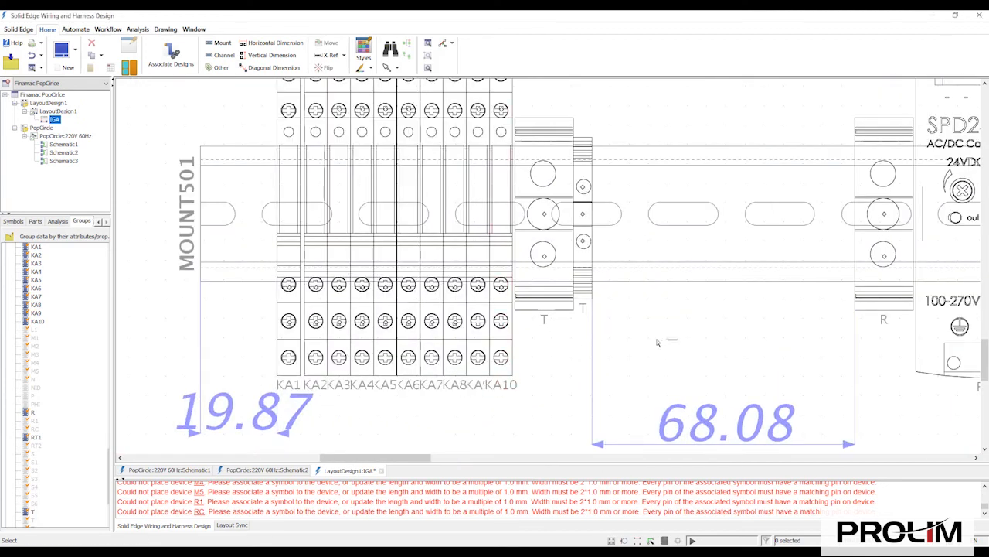
middle_drag(542, 334, 472, 292)
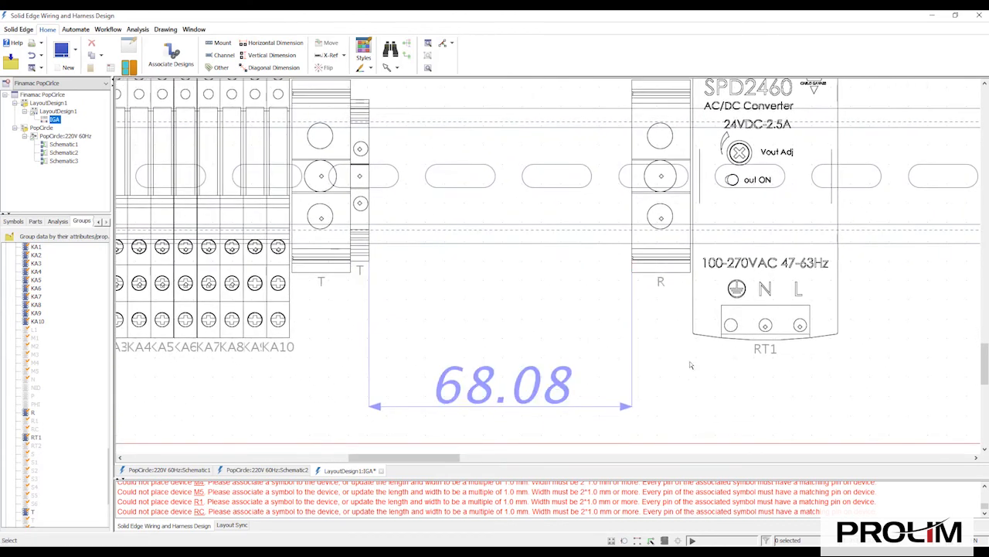
scroll(703, 362, down, 4)
scroll(540, 209, down, 1)
scroll(540, 208, down, 1)
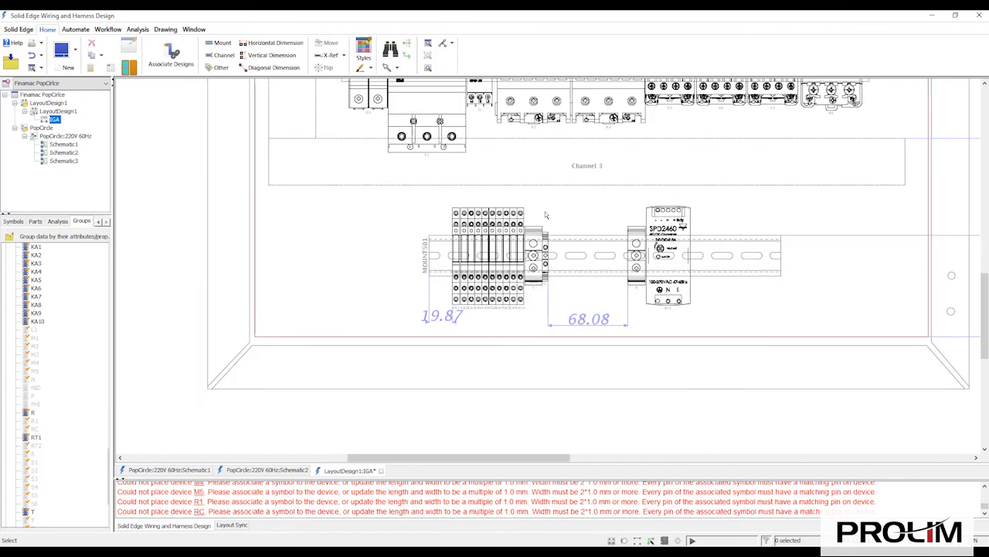
scroll(545, 213, up, 2)
scroll(556, 212, down, 3)
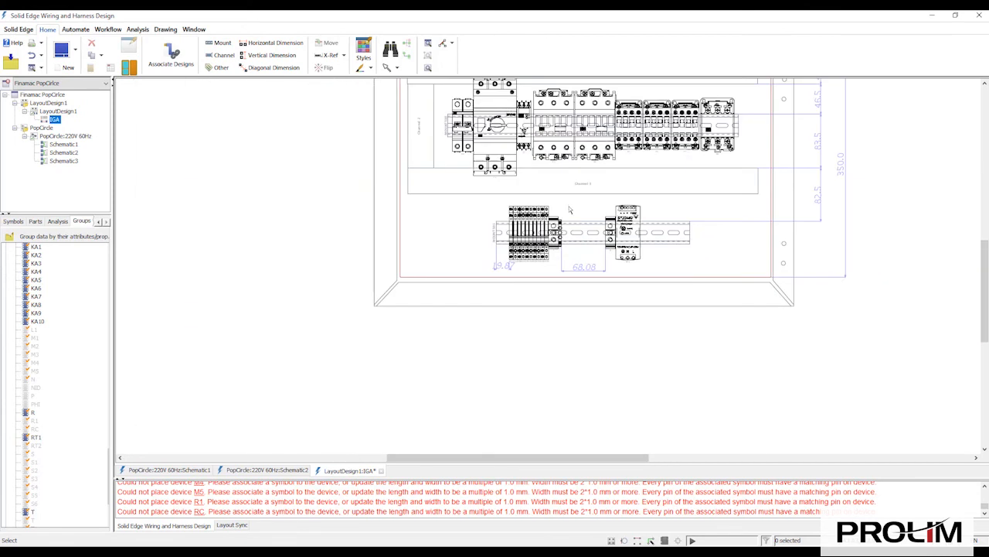
Open the schematic symbol of power supply RT1 from the layout, return to the layout, and cross-probe contactor K2.
double_click(636, 219)
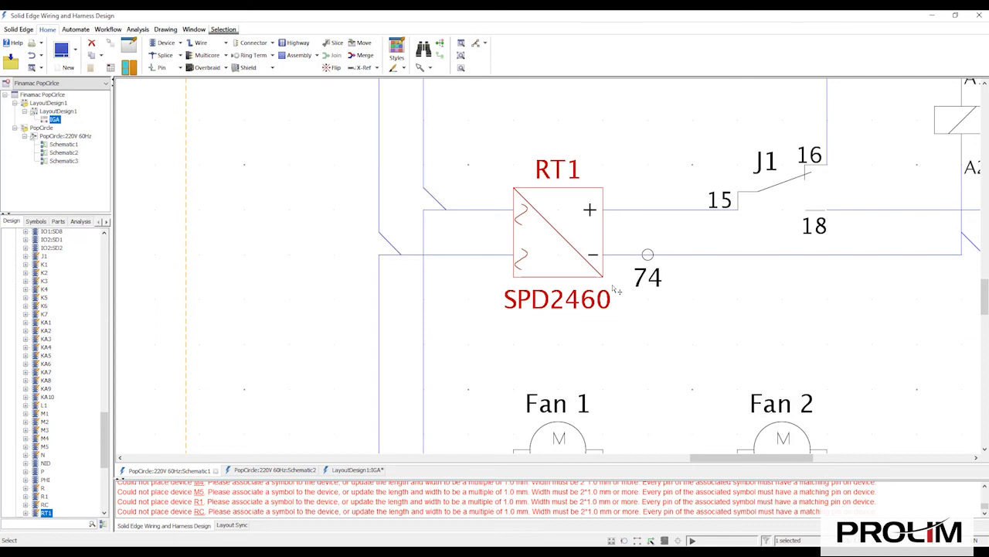
click(357, 470)
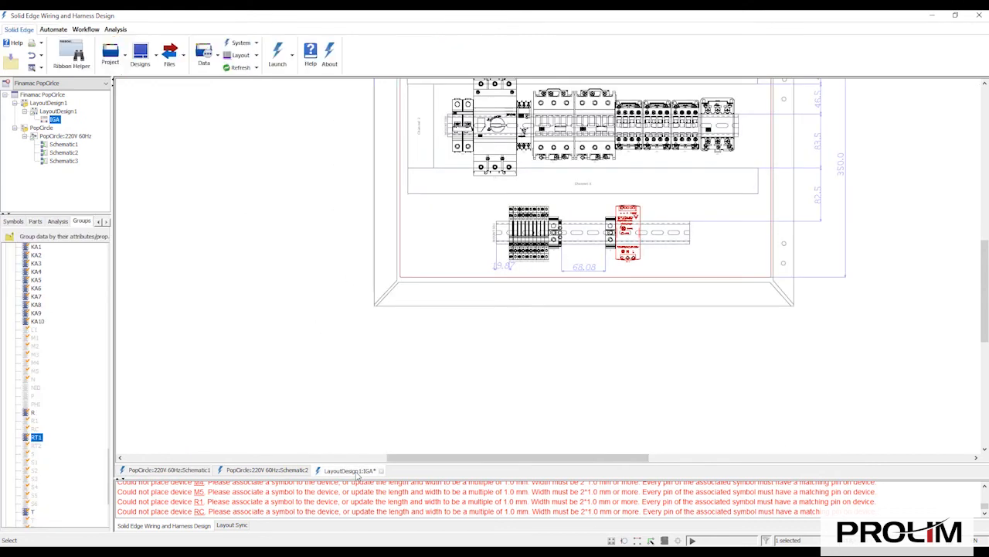
double_click(595, 157)
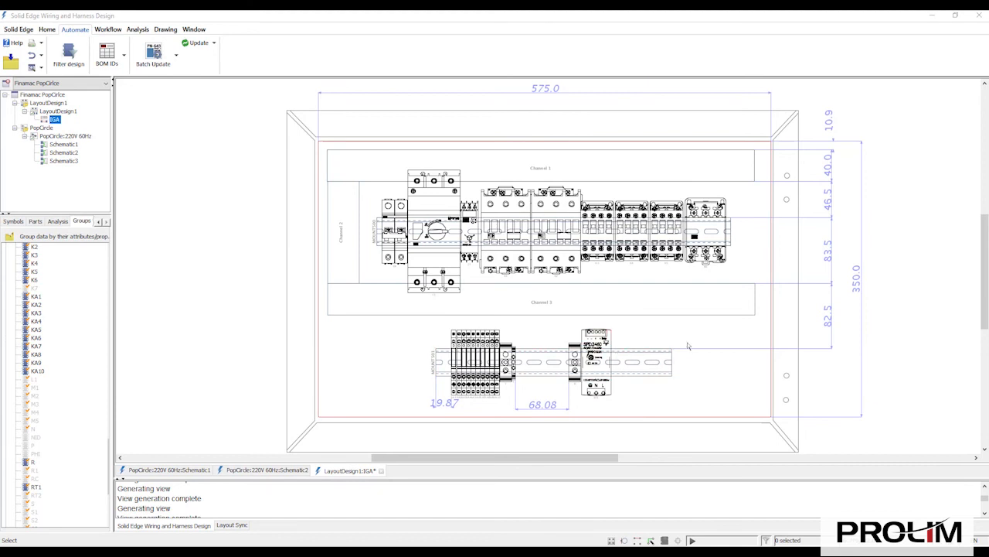
Regenerate the BOM IDs for the components in the parts table beside the panel layout.
middle_drag(910, 367, 875, 338)
scroll(858, 140, up, 3)
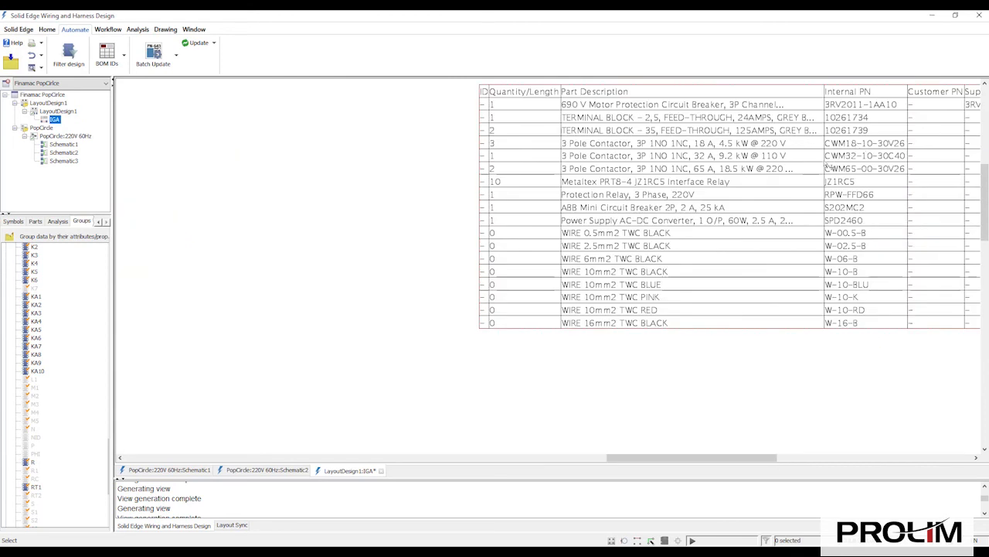
click(761, 203)
mouse_move(779, 379)
middle_down()
mouse_move(601, 430)
mouse_move(510, 434)
middle_up()
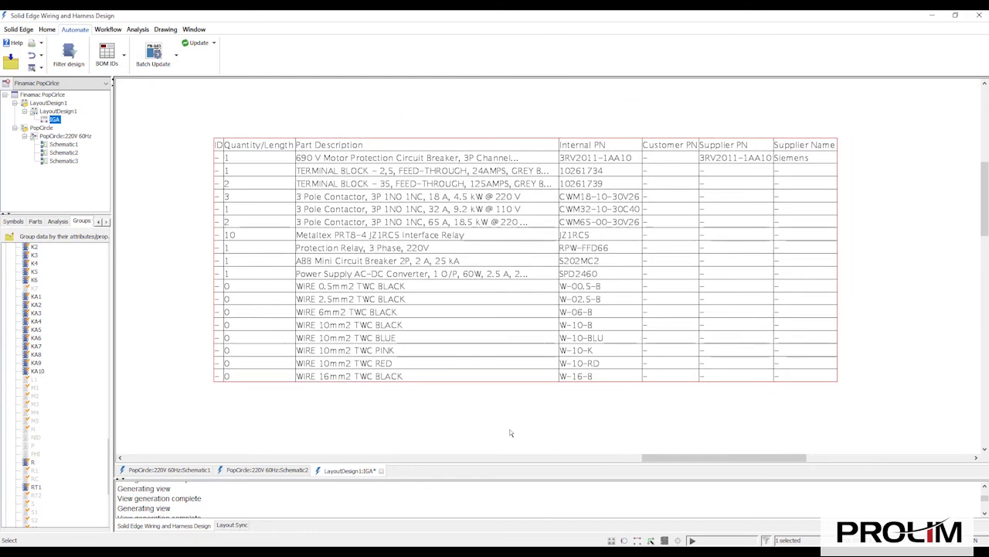
click(29, 31)
click(74, 30)
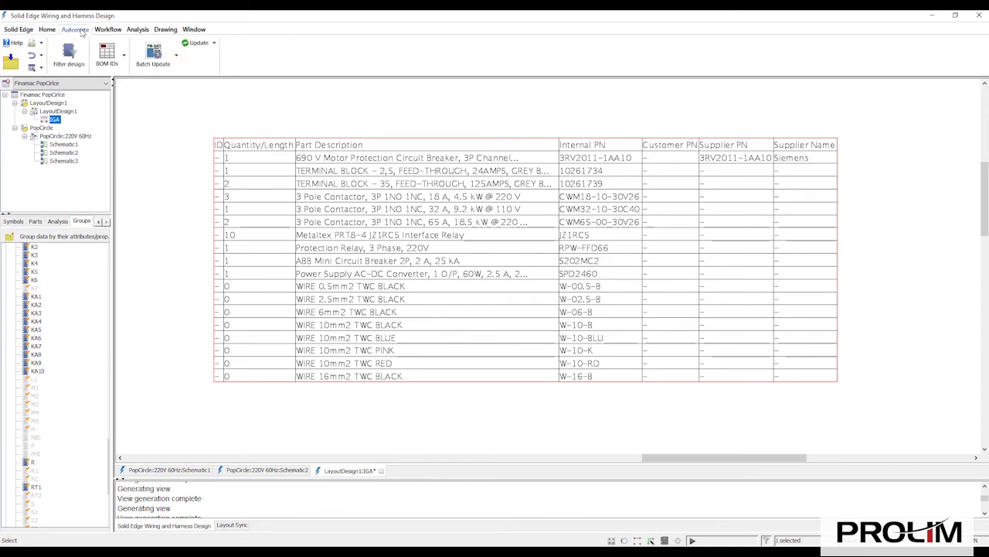
click(124, 56)
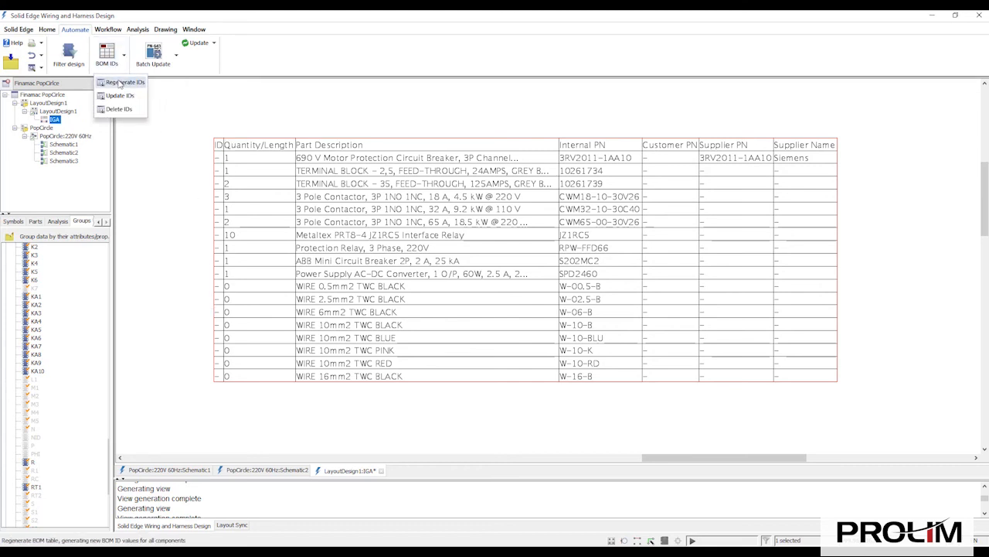
click(121, 82)
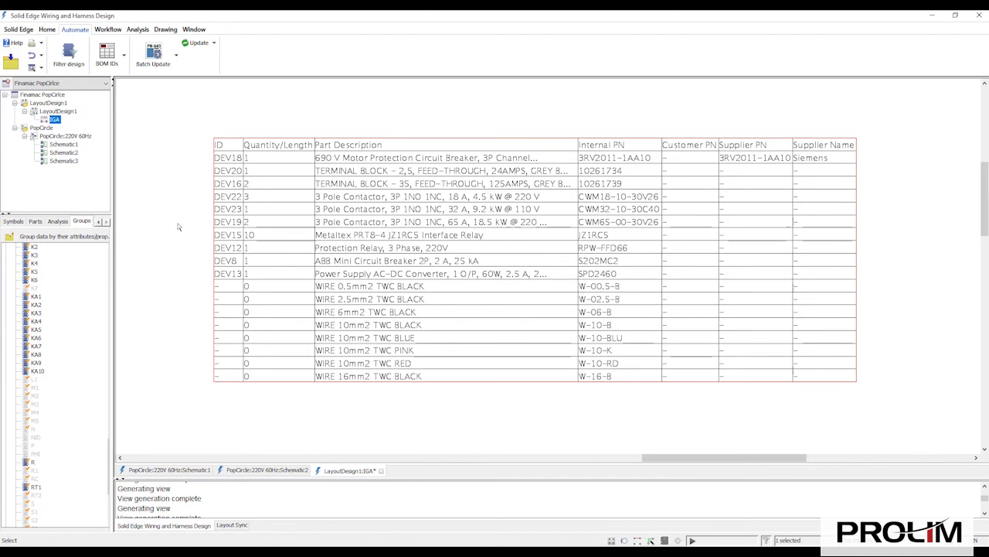
Examine the BOM ID balloons on the panel's devices together with the parts table.
middle_drag(177, 223, 154, 194)
scroll(431, 247, up, 1)
scroll(463, 236, up, 3)
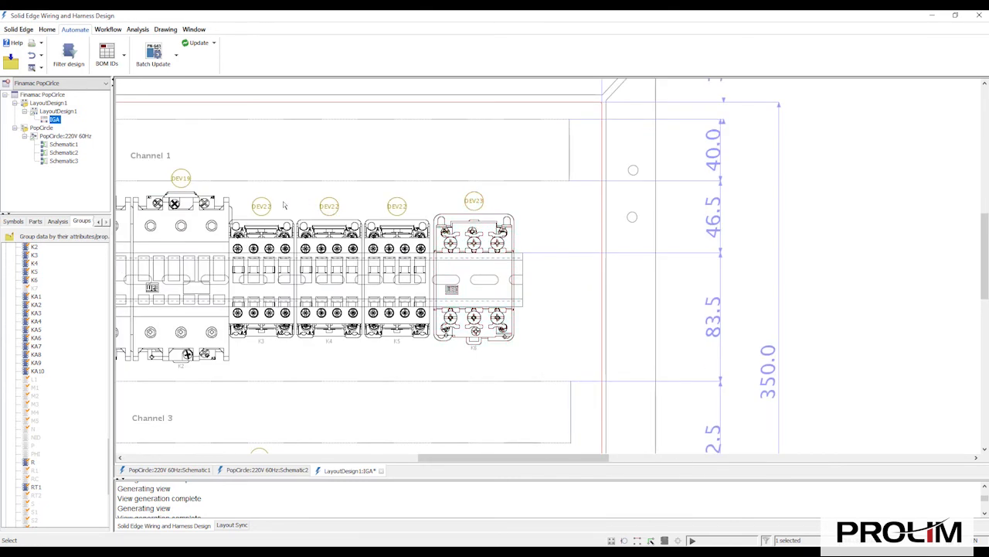
scroll(283, 205, down, 4)
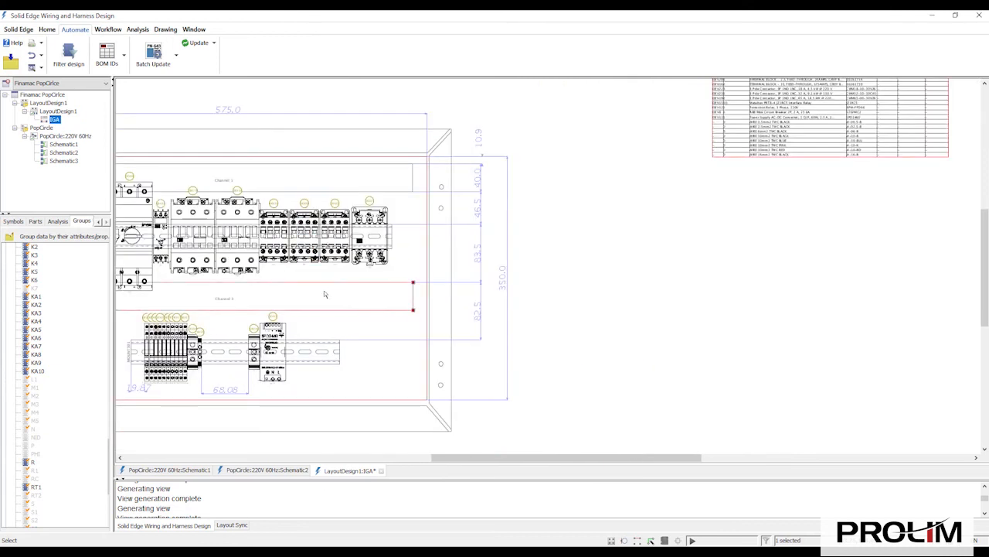
middle_drag(578, 324, 785, 327)
right_drag(786, 327, 770, 313)
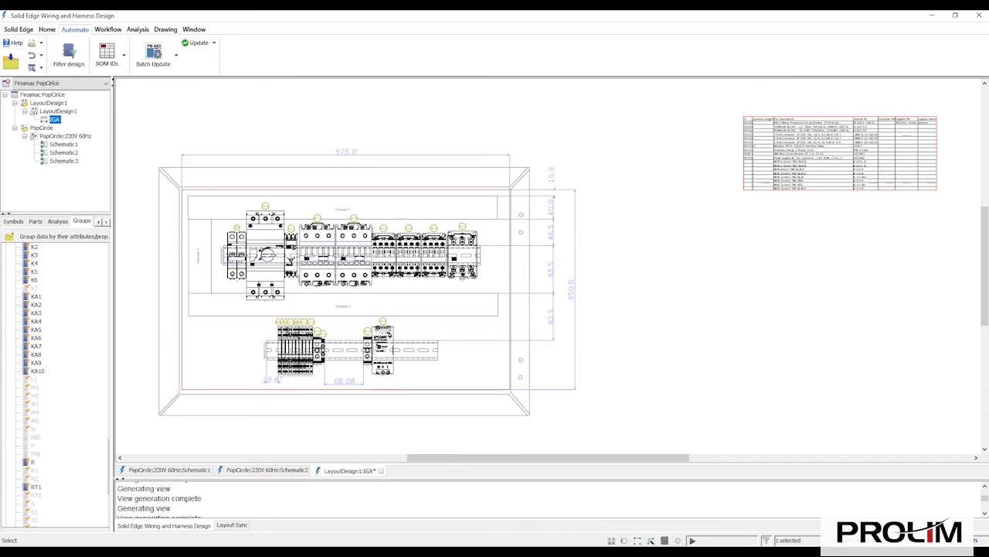
scroll(387, 268, up, 2)
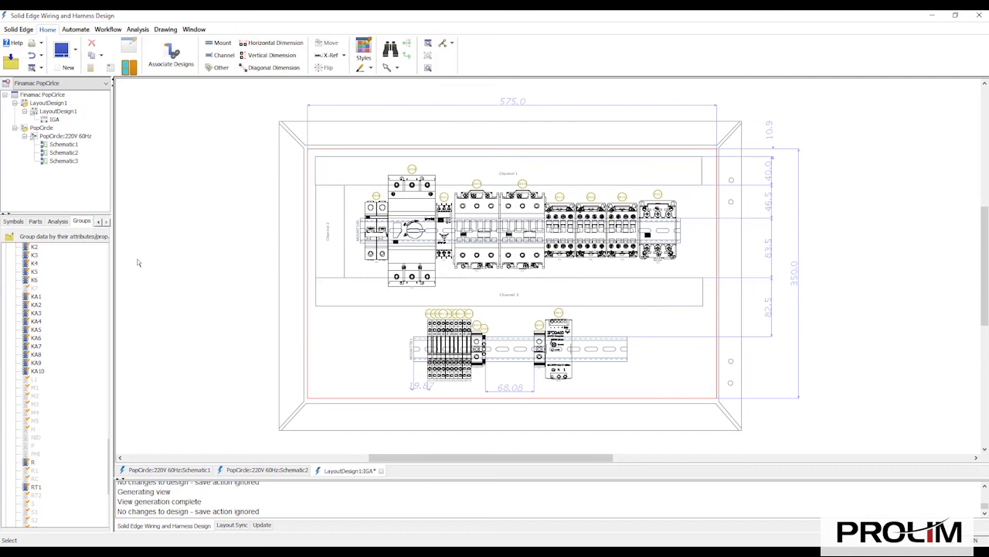
Start a new diagram in the PopCircle:220V 60Hz design and name it TerminalPlan.
right_click(65, 137)
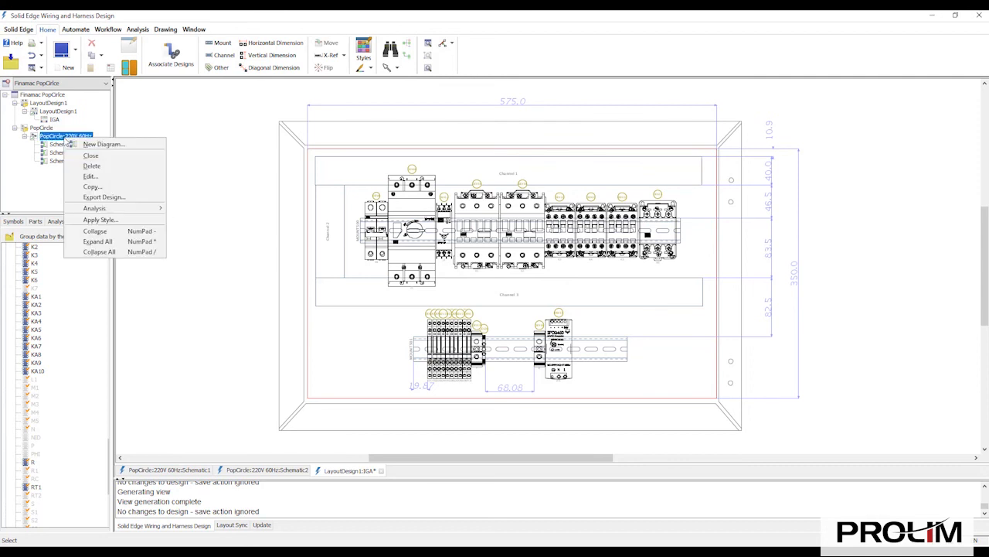
click(97, 144)
key(ctrl+a)
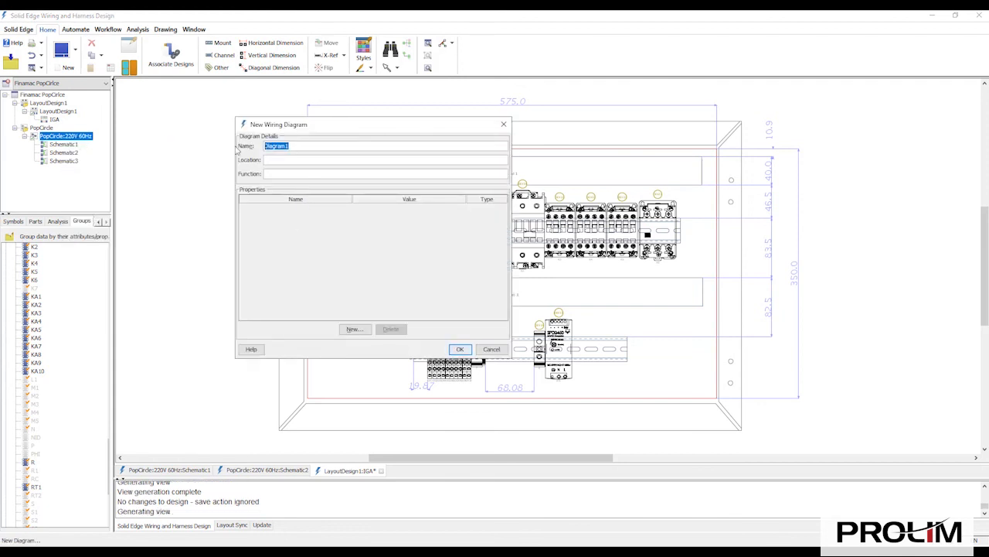
text(TerminalPlan)
Add a TerminalPlanDiagram property with the value True to the new diagram and create it.
drag(308, 143, 252, 146)
key(ctrl+c)
click(356, 330)
key(ctrl+v)
text(Diagram)
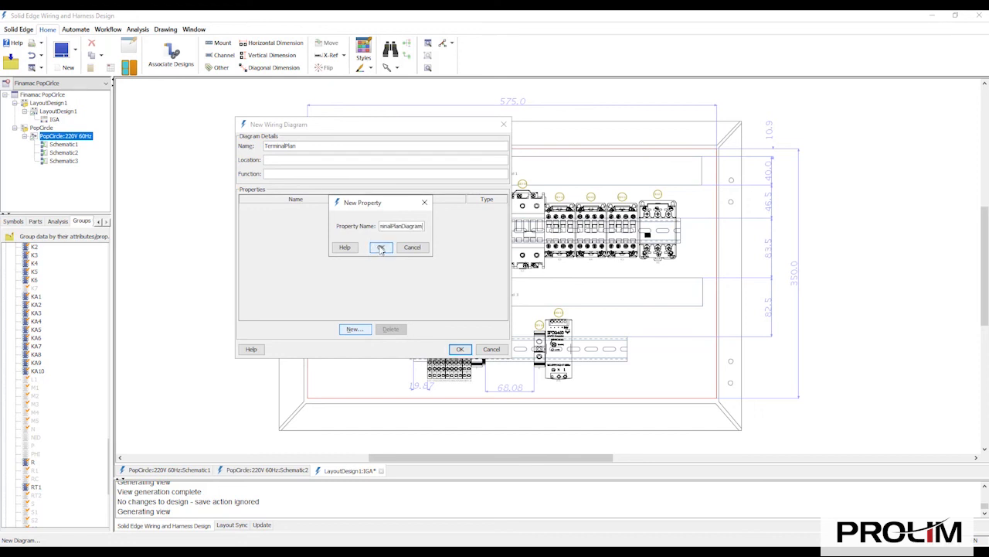
click(380, 248)
click(372, 210)
text(True)
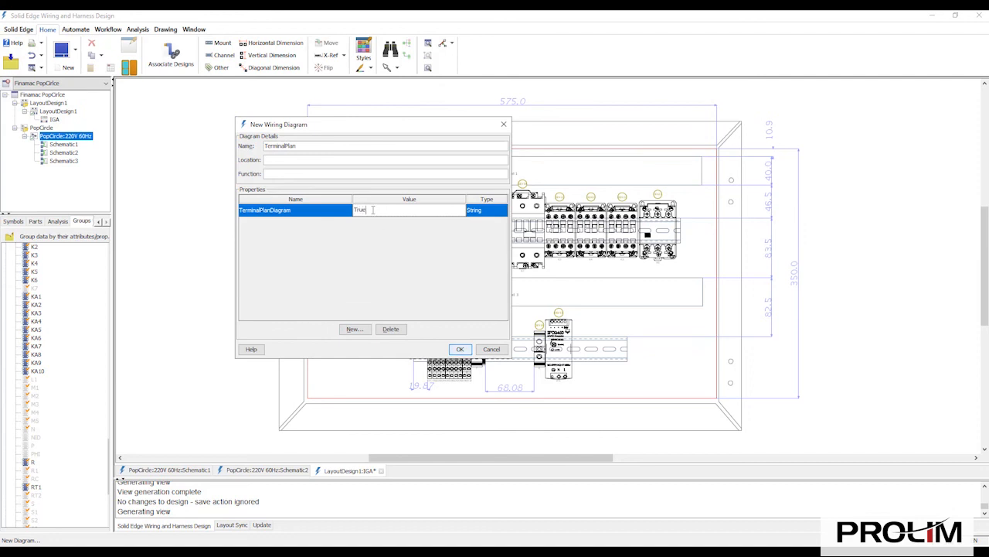
click(460, 350)
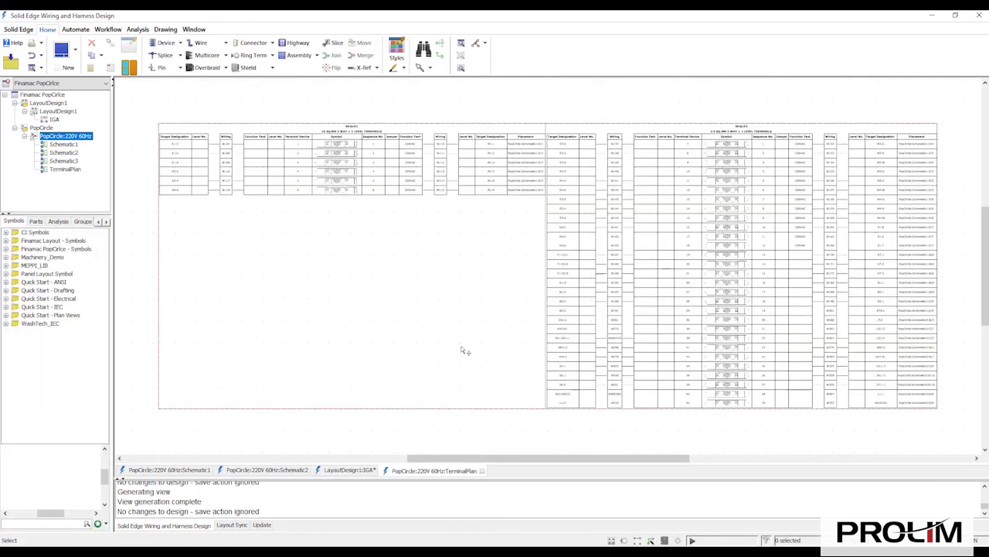
Select the TerminalPlan diagram in the project tree and examine its terminal tables up close.
click(69, 170)
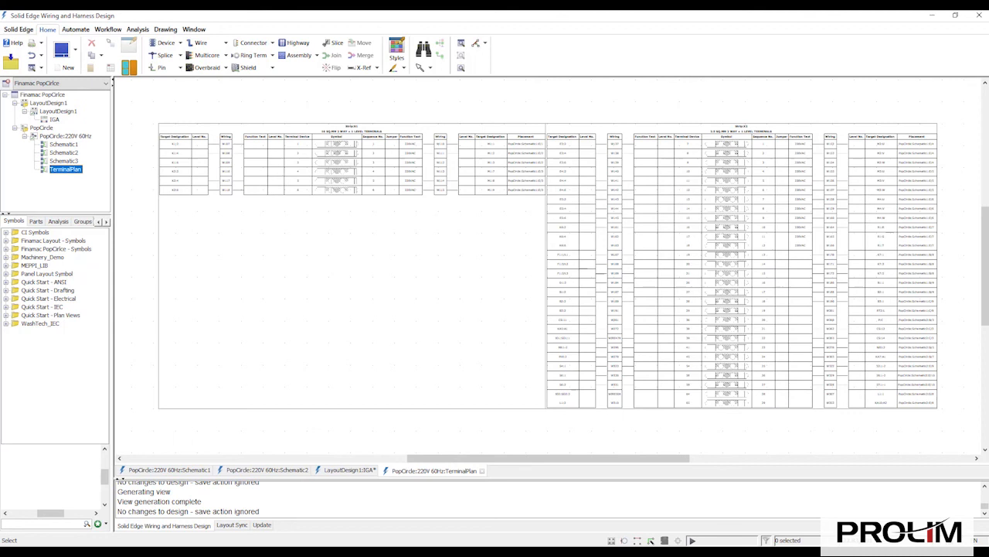
scroll(329, 221, up, 3)
drag(319, 212, 391, 262)
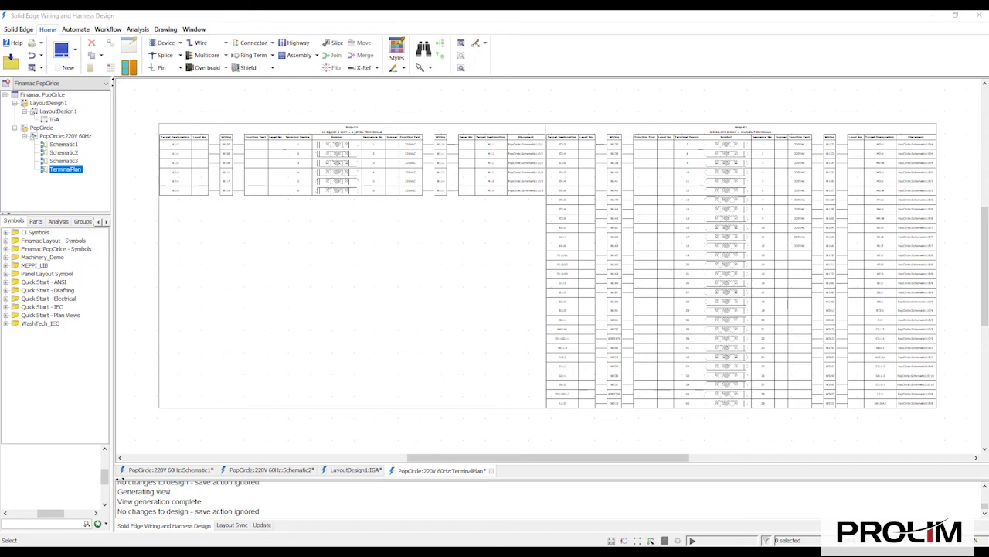
click(112, 31)
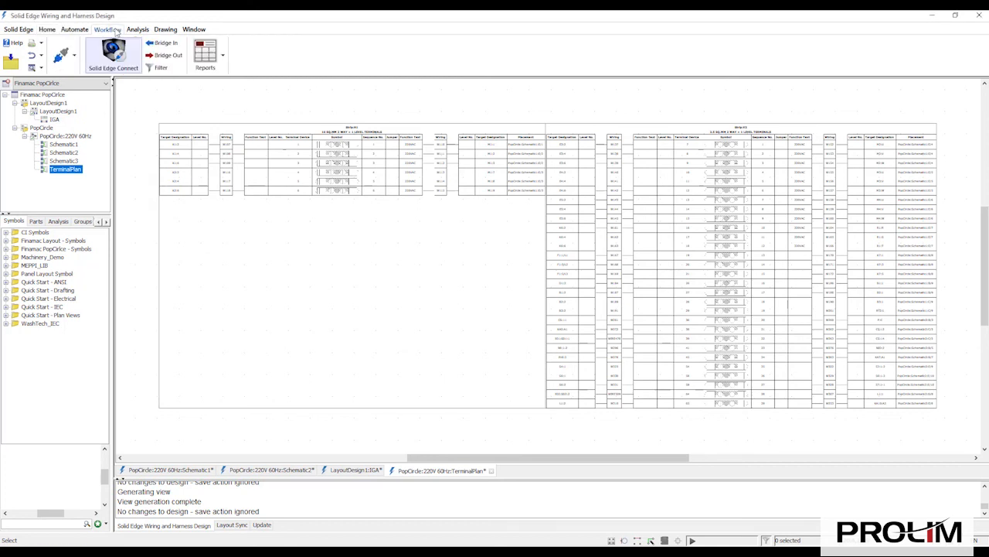
click(160, 67)
click(531, 317)
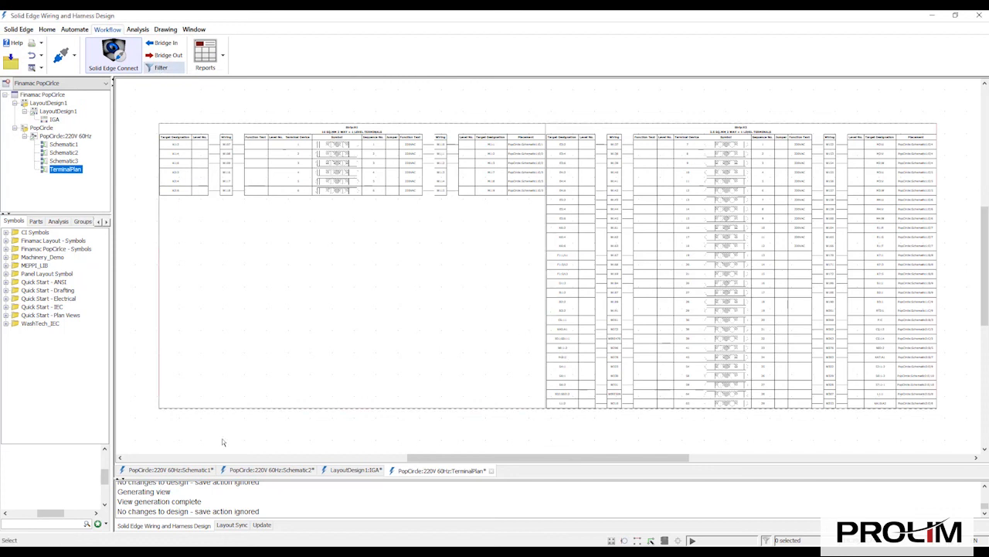
Switch to the Schematic1 diagram and set its bridge harness filter to EM-WIRES, MOTOR-WIRES, PANEL-1 and PANEL-2, leaving out MISC.
click(184, 470)
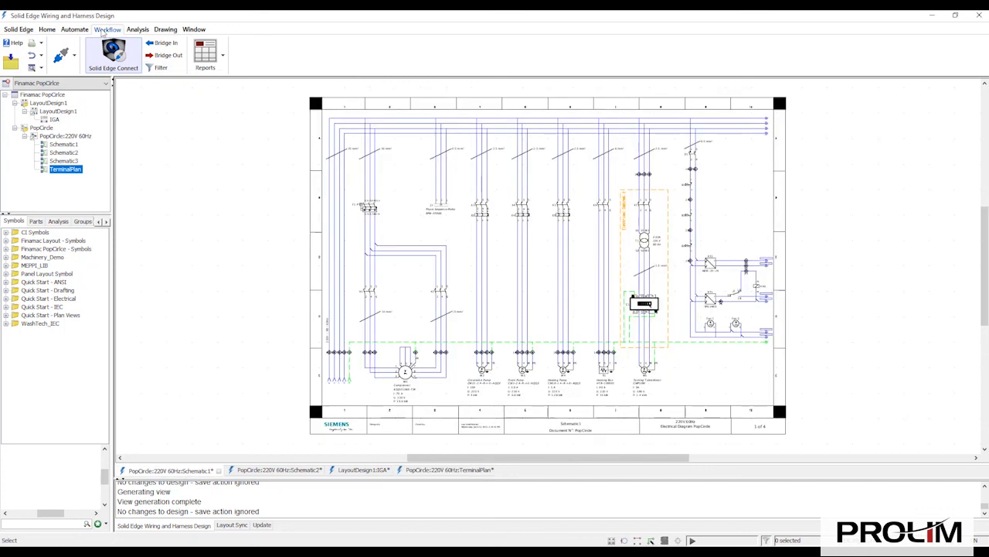
click(160, 67)
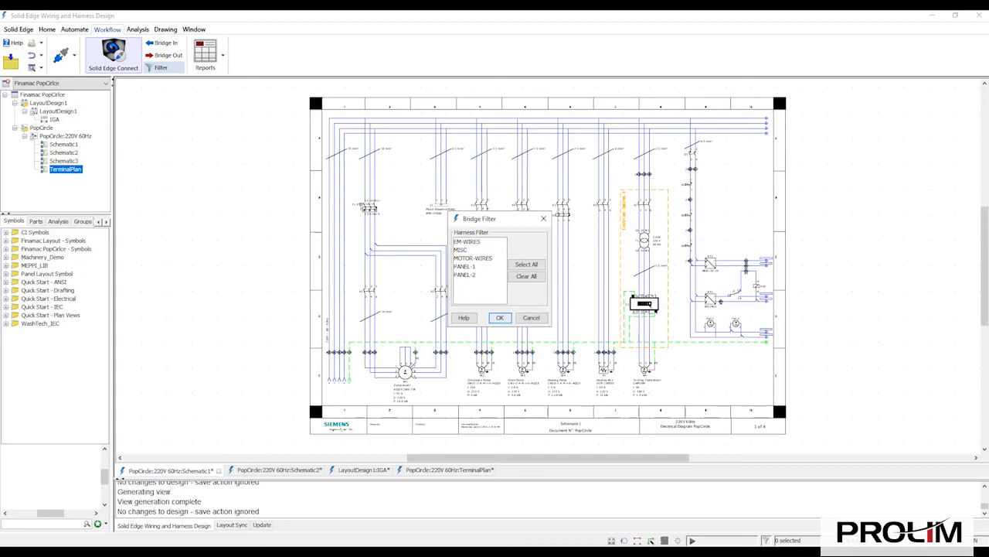
click(471, 275)
shift+click(473, 266)
ctrl+click(479, 258)
ctrl+click(482, 242)
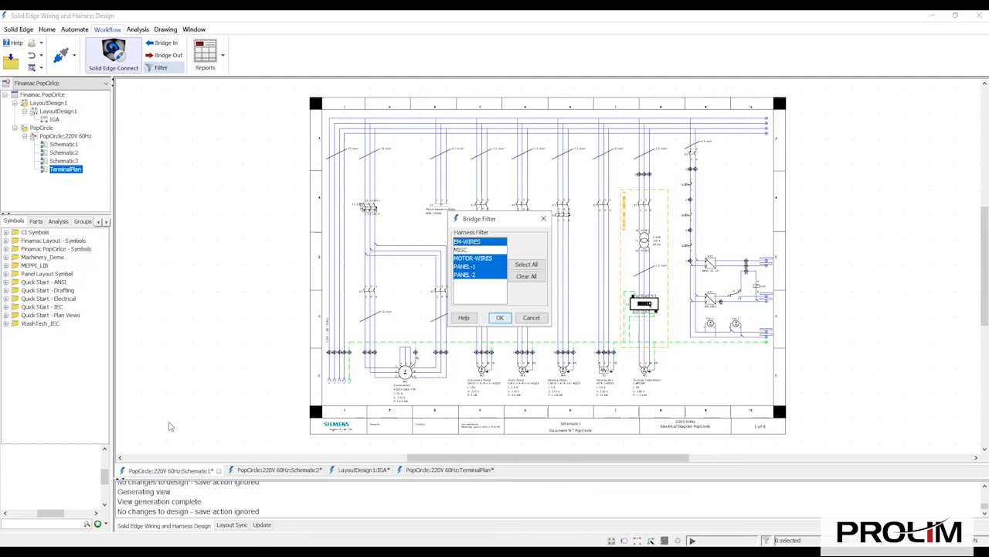
click(499, 318)
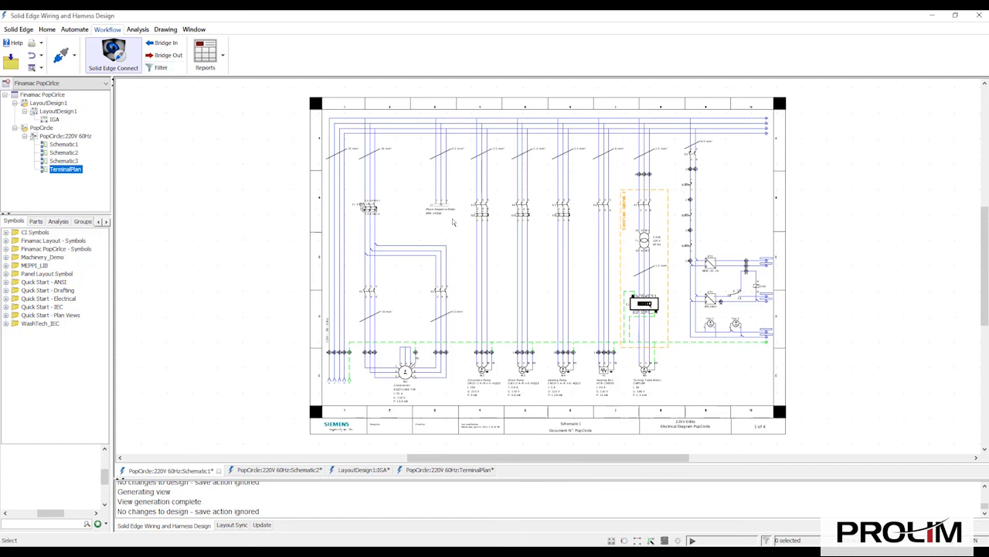